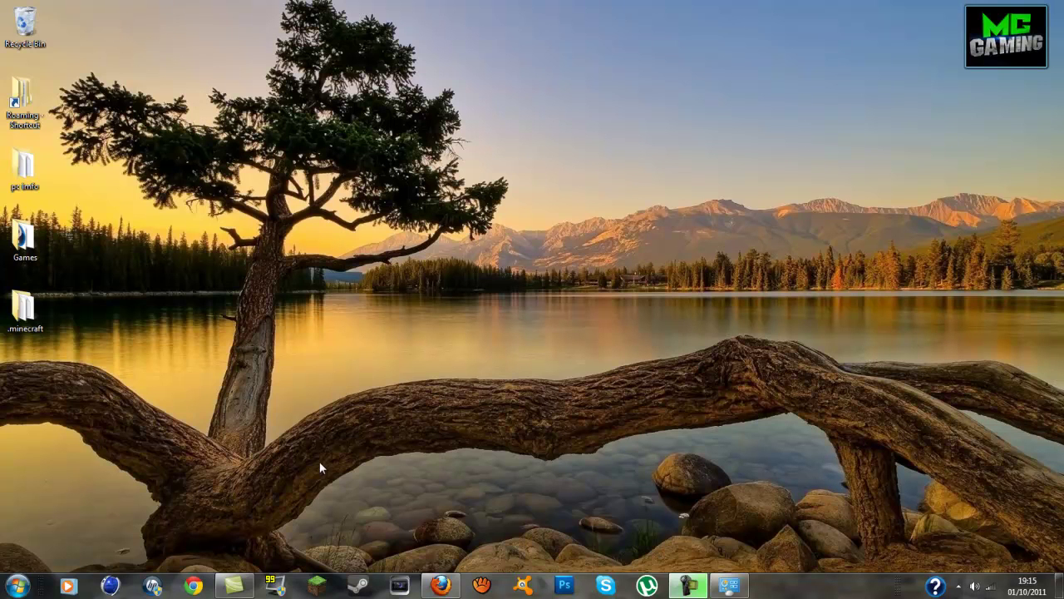
Dismiss the desktop menu, then bring back the wallbase page and scroll through it.
{"action": "right_click", "coordinate": [568, 247]}
{"action": "left_click", "coordinate": [314, 220]}
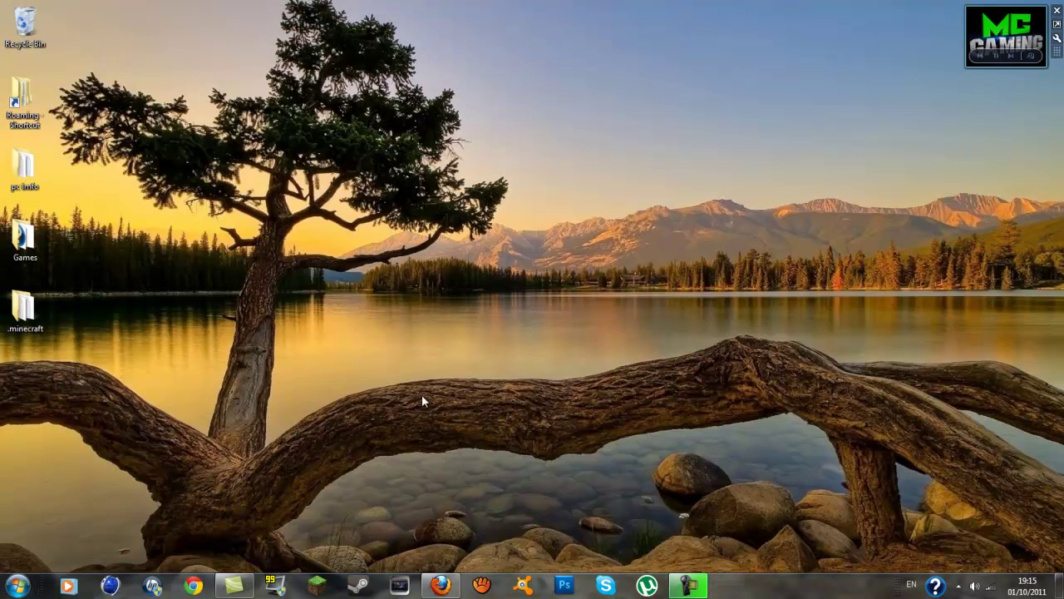
{"action": "left_click", "coordinate": [441, 585]}
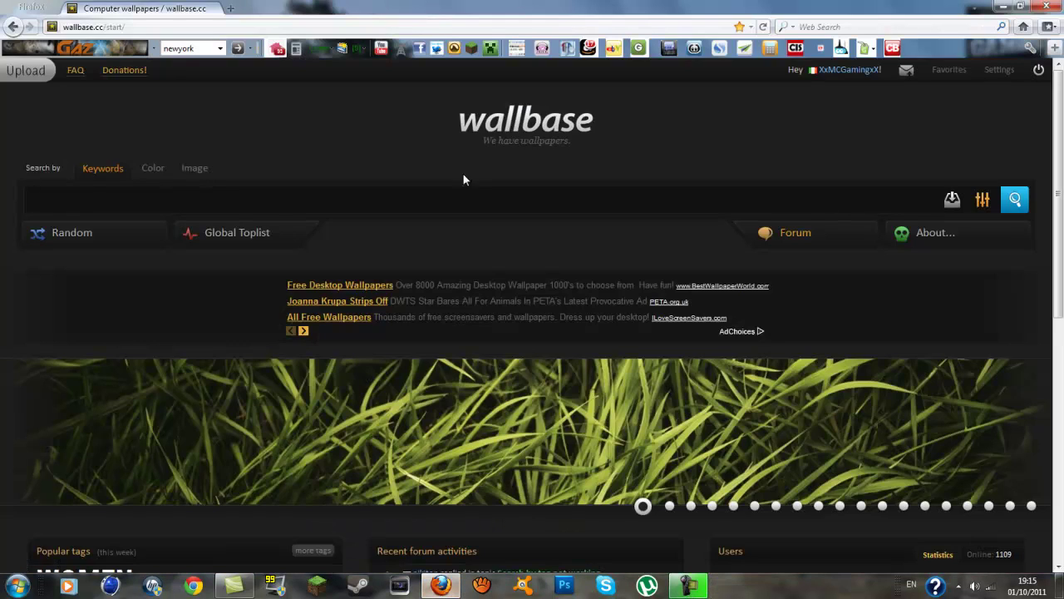
{"action": "scroll", "coordinate": [744, 276], "scroll_direction": "down", "scroll_amount": 5}
{"action": "scroll", "coordinate": [706, 333], "scroll_direction": "down", "scroll_amount": 5}
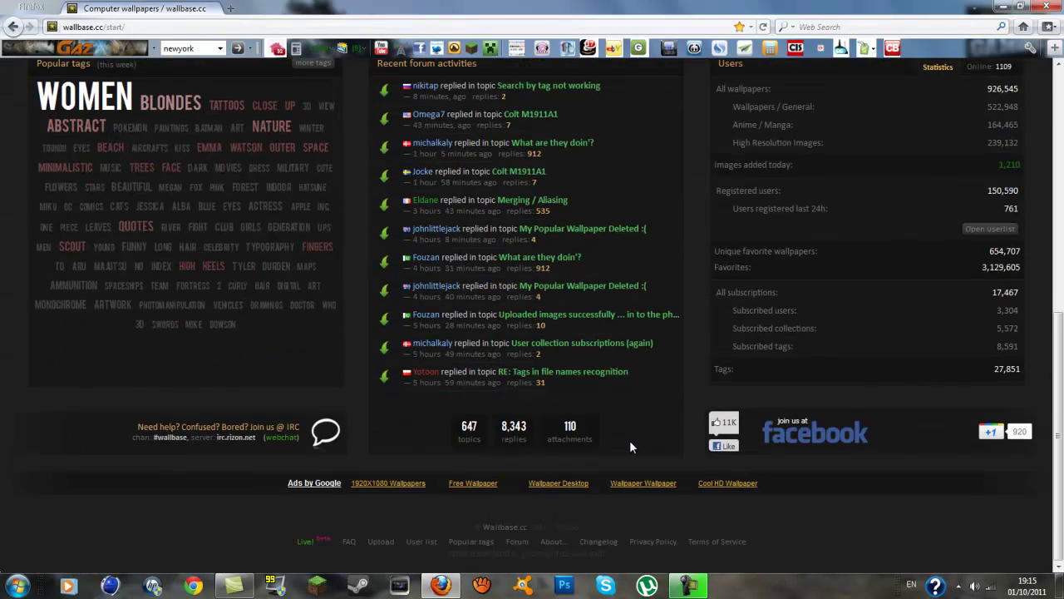
{"action": "scroll", "coordinate": [629, 441], "scroll_direction": "up", "scroll_amount": 6}
{"action": "scroll", "coordinate": [628, 455], "scroll_direction": "up", "scroll_amount": 4}
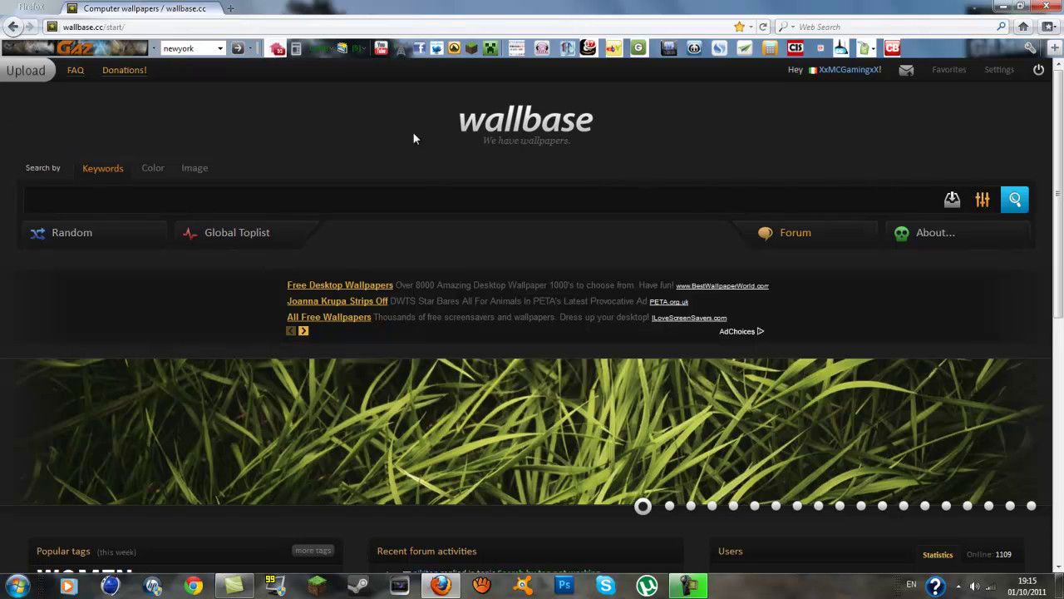
Try lower screen resolutions, then keep 1600×900 (recommended).
{"action": "left_click", "coordinate": [1001, 9]}
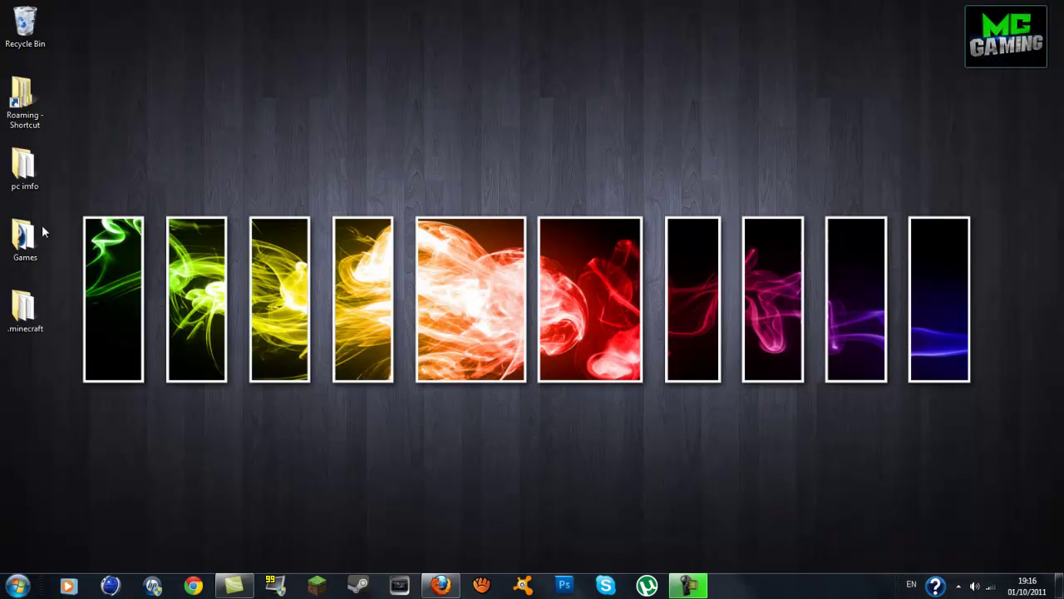
{"action": "mouse_move", "coordinate": [1006, 37]}
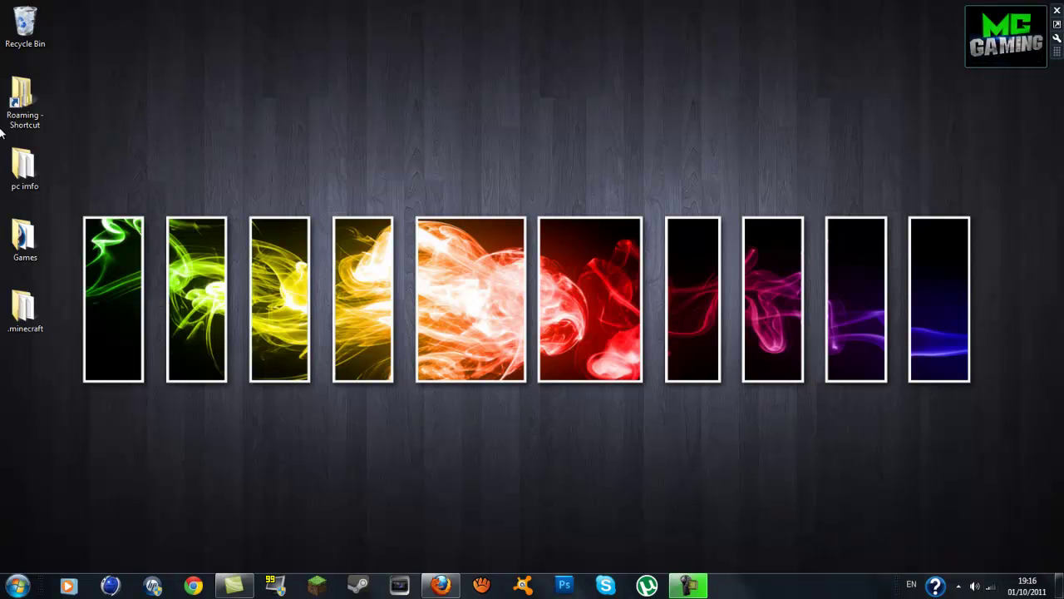
{"action": "right_click", "coordinate": [478, 253]}
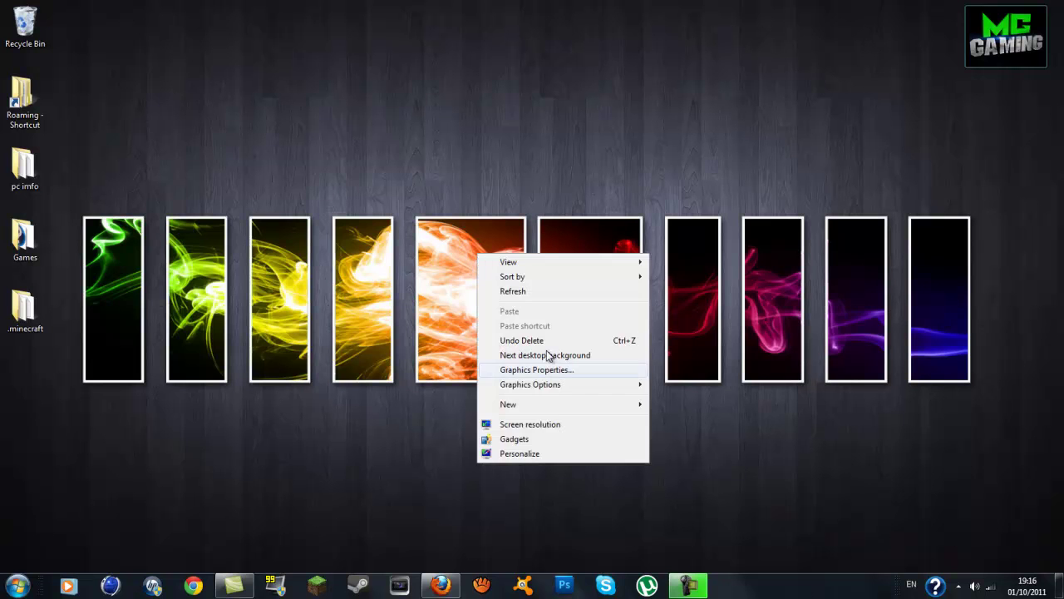
{"action": "left_click", "coordinate": [571, 425]}
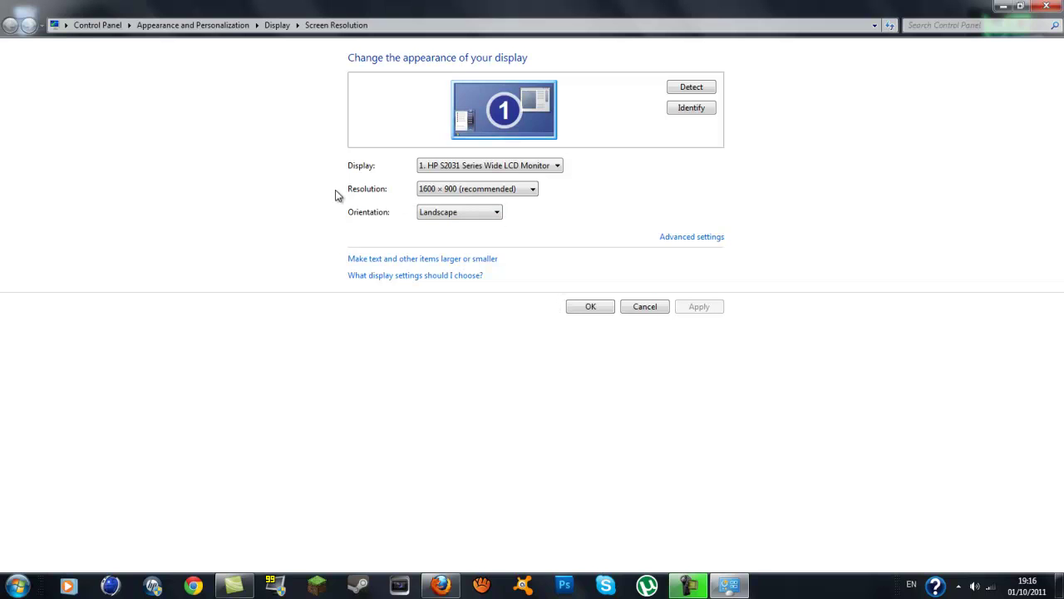
{"action": "left_click", "coordinate": [485, 193]}
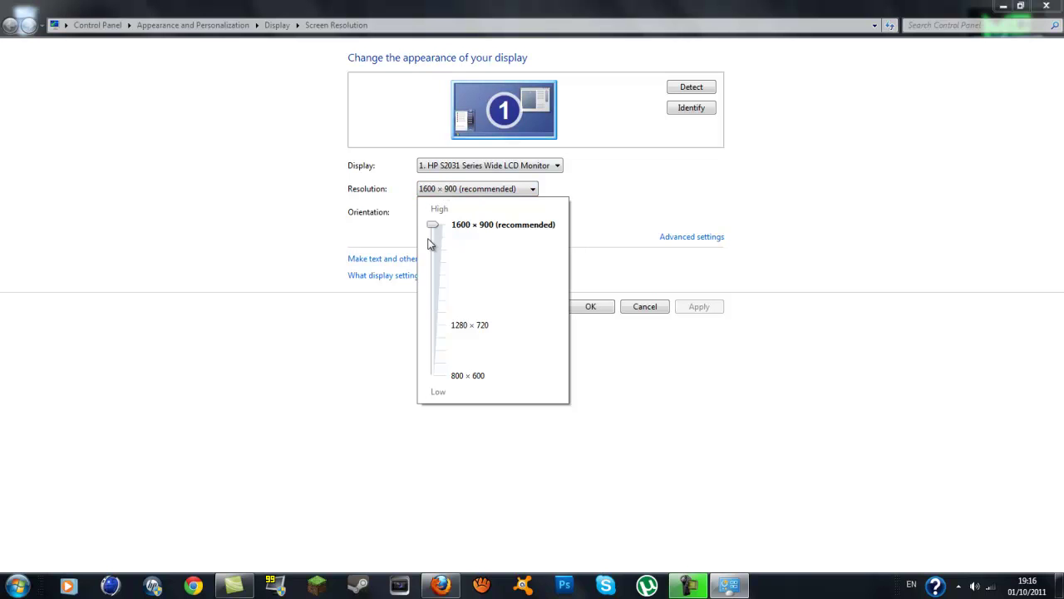
{"action": "left_click_drag", "start_coordinate": [433, 225], "coordinate": [467, 233]}
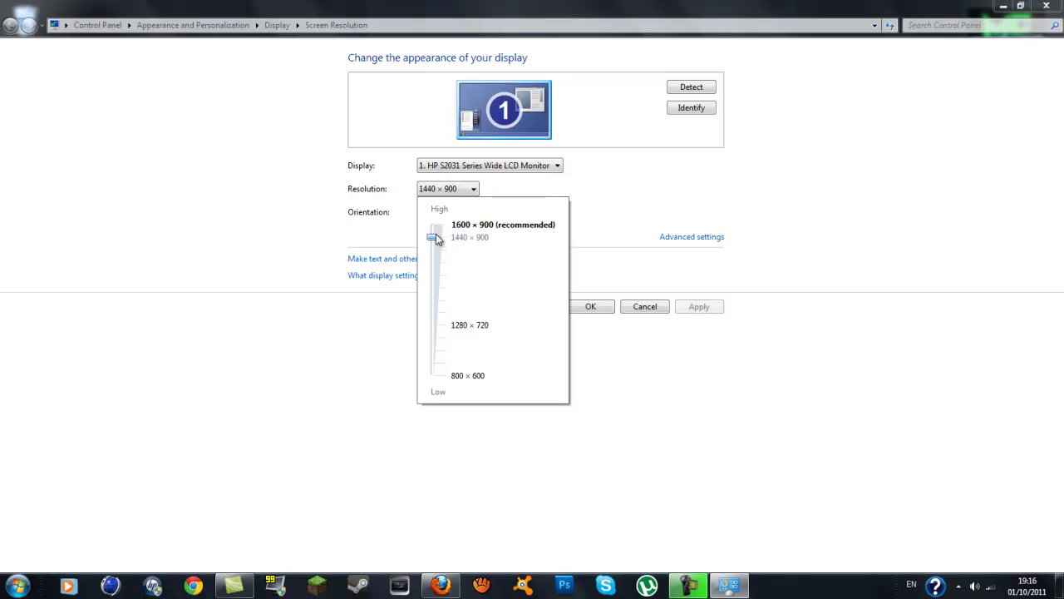
{"action": "left_click", "coordinate": [466, 228]}
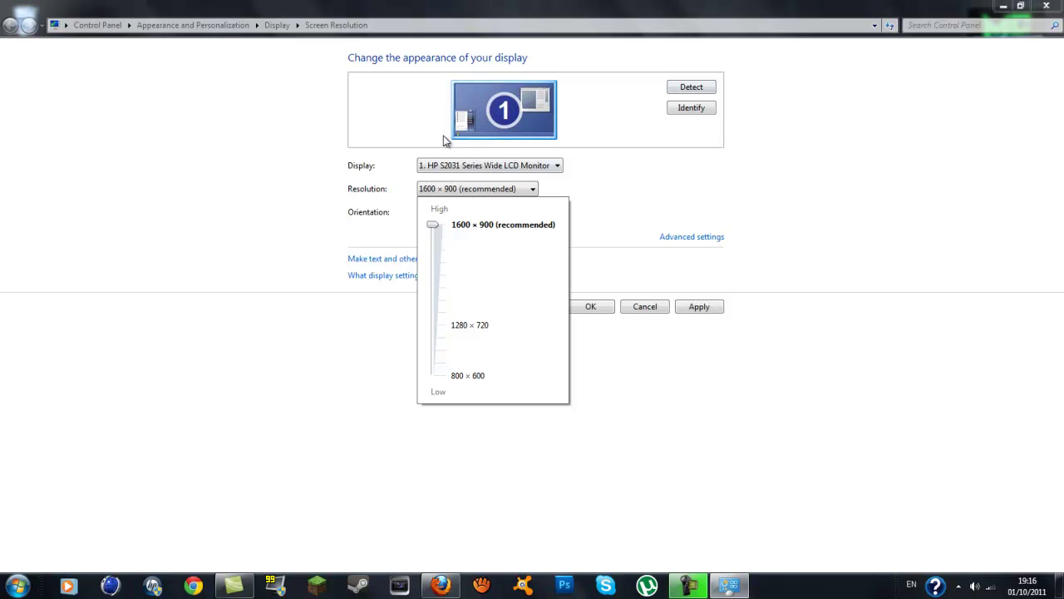
{"action": "mouse_move", "coordinate": [436, 227]}
{"action": "left_mouse_down"}
{"action": "mouse_move", "coordinate": [450, 296]}
{"action": "mouse_move", "coordinate": [494, 231]}
{"action": "left_mouse_up"}
{"action": "left_click", "coordinate": [591, 235]}
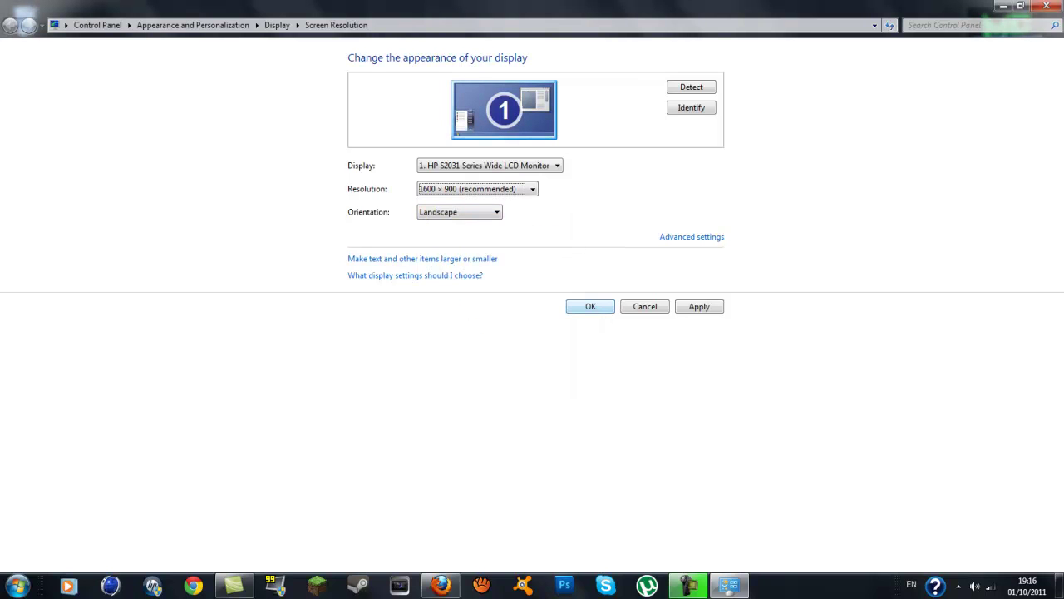
{"action": "left_click", "coordinate": [591, 306]}
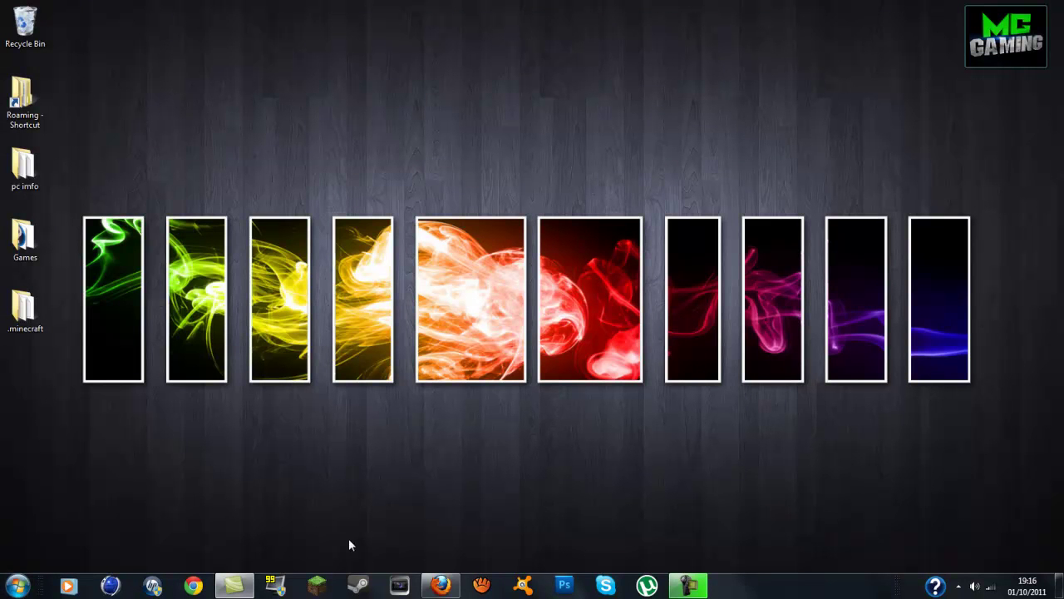
Run a wallbase keyword search for 'cars' wallpapers.
{"action": "left_click", "coordinate": [441, 586]}
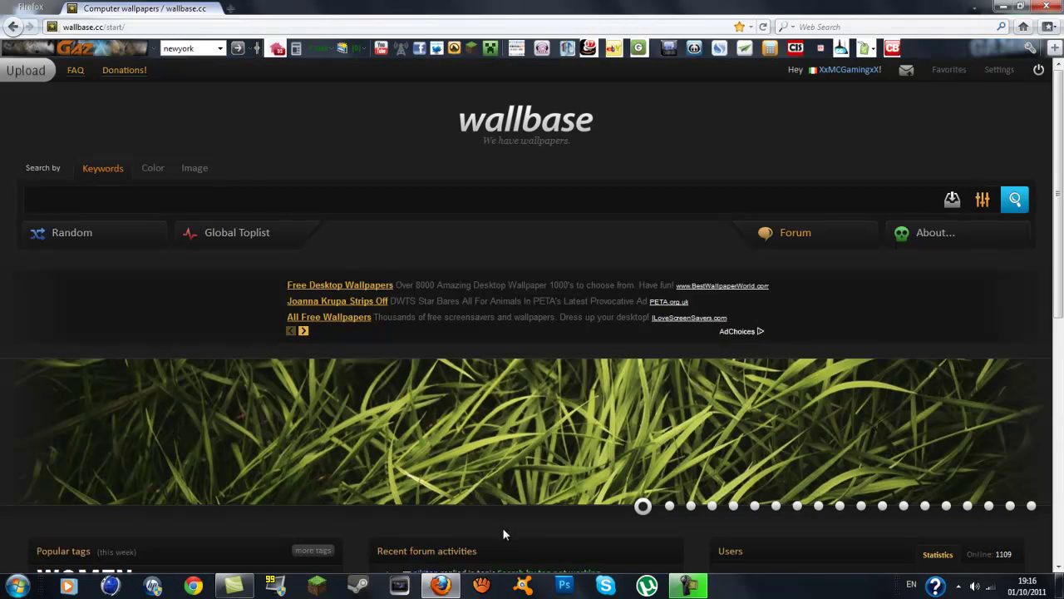
{"action": "left_click", "coordinate": [176, 204]}
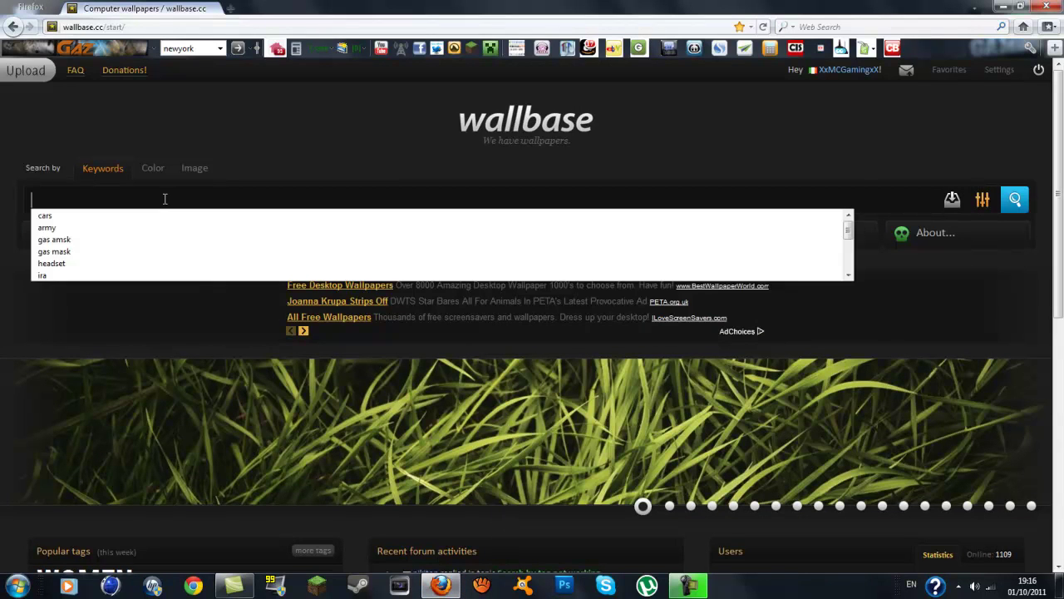
{"action": "left_click", "coordinate": [165, 198]}
{"action": "left_click", "coordinate": [341, 196]}
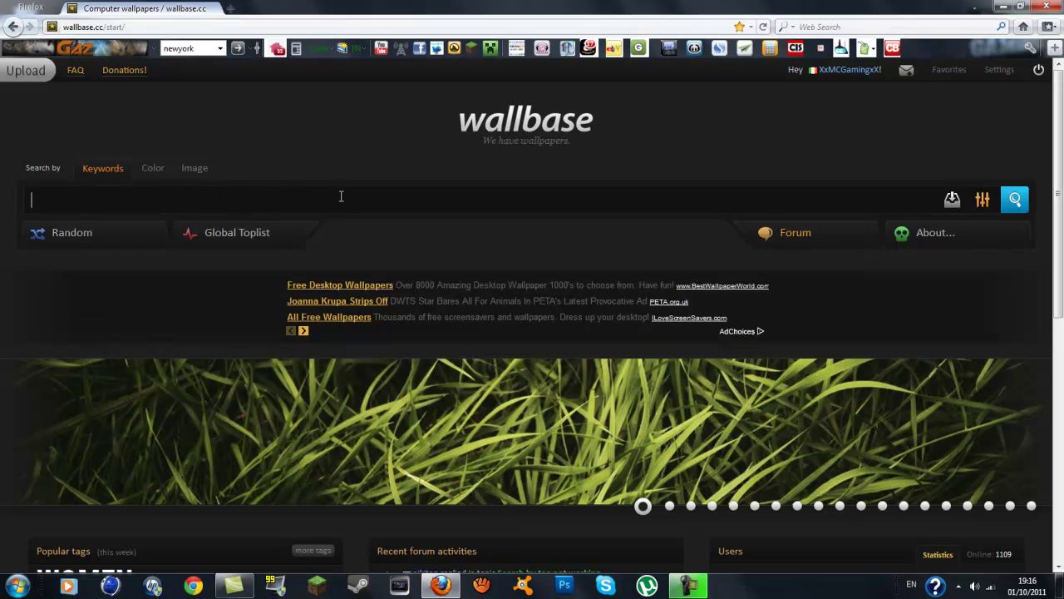
{"action": "left_click", "coordinate": [312, 195]}
{"action": "type", "text": "cars"}
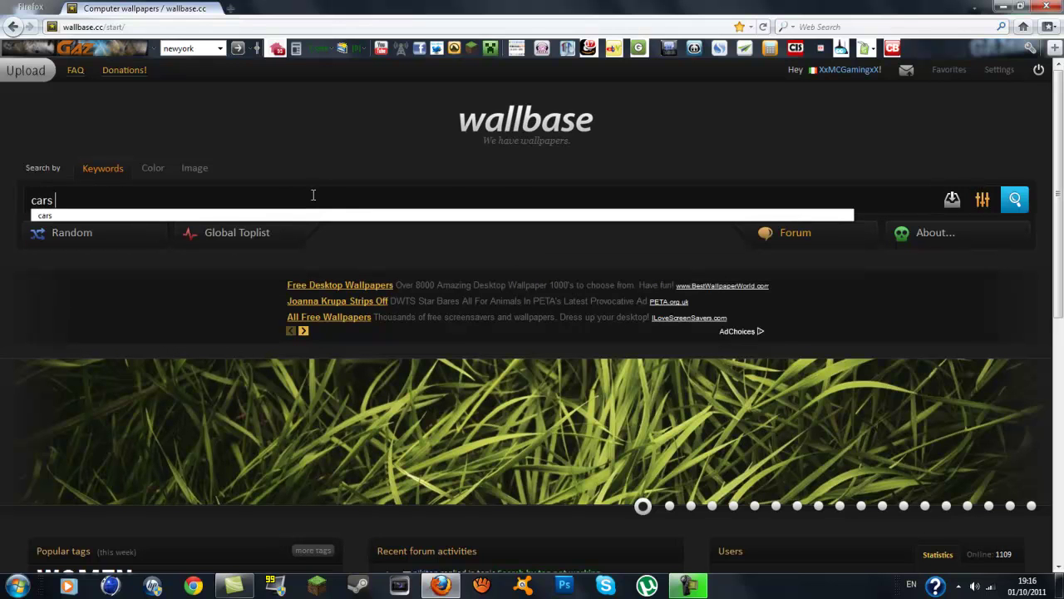
{"action": "key", "text": "Return"}
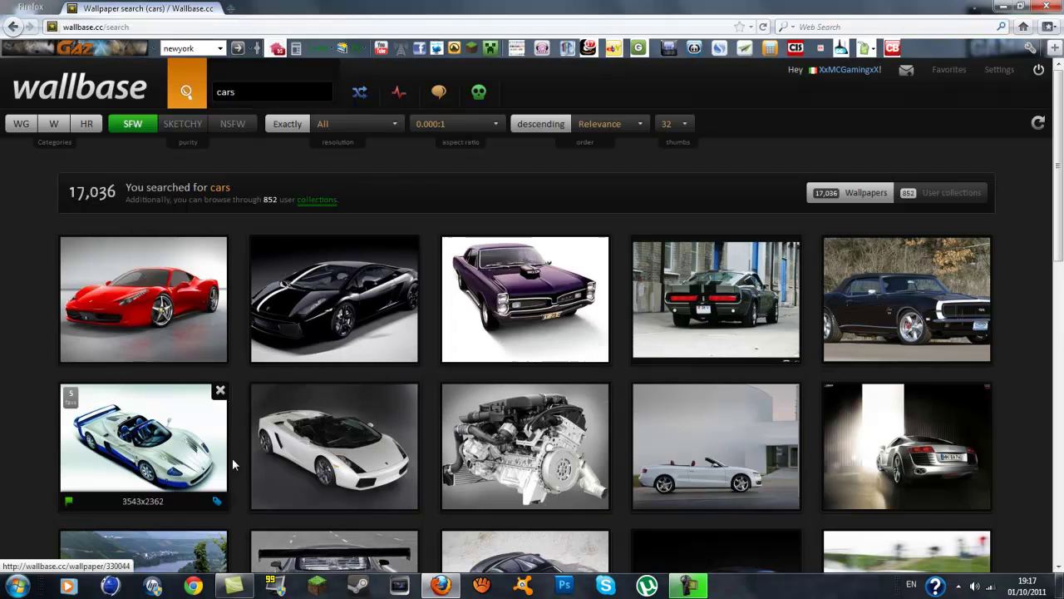
{"action": "mouse_move", "coordinate": [525, 447]}
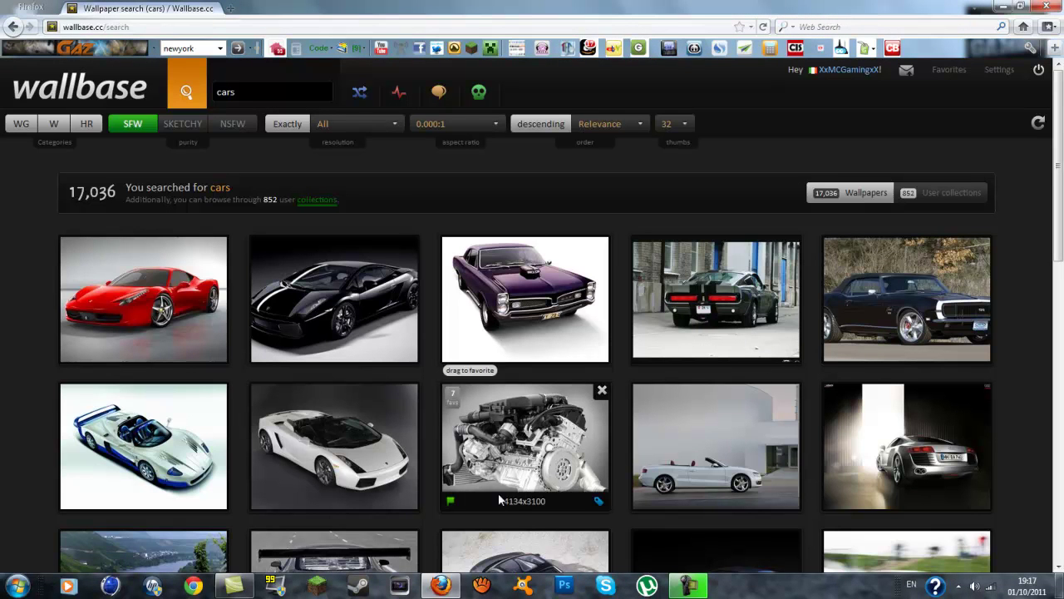
{"action": "left_click_drag", "start_coordinate": [552, 498], "coordinate": [509, 500]}
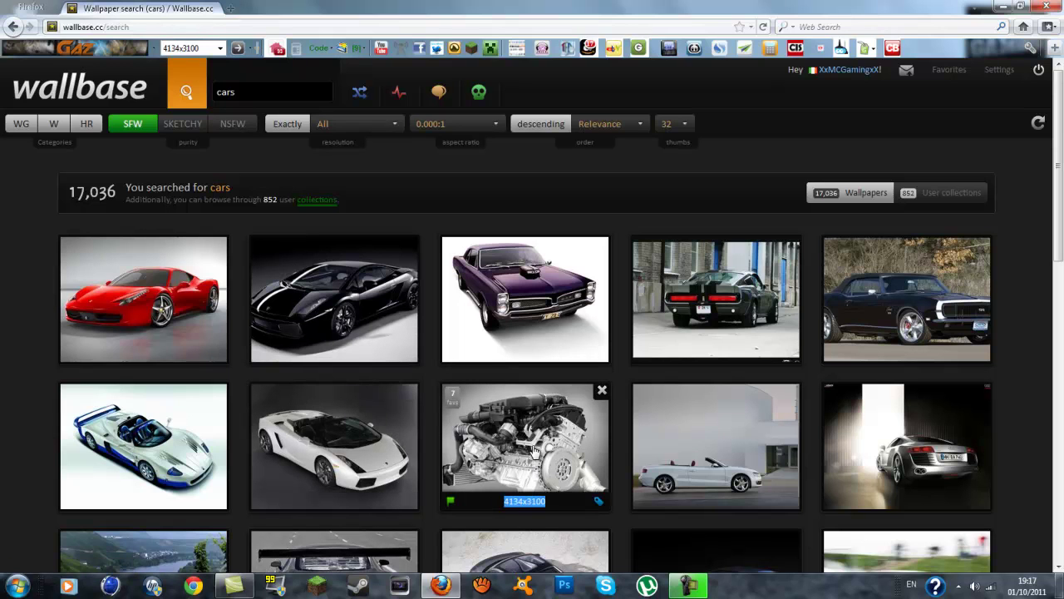
{"action": "left_click_drag", "start_coordinate": [523, 505], "coordinate": [510, 505]}
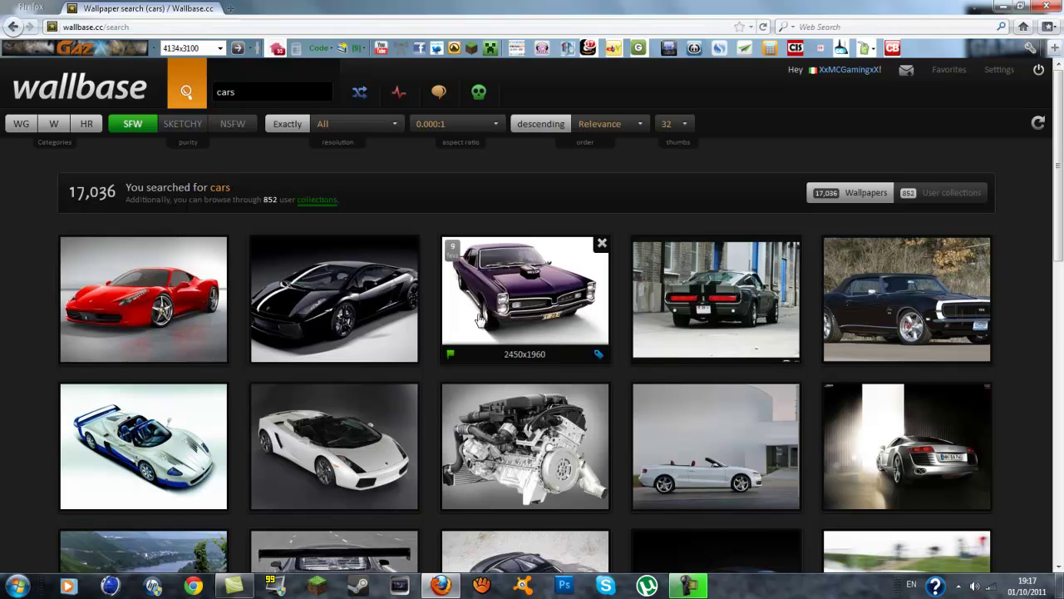
{"action": "scroll", "coordinate": [450, 318], "scroll_direction": "down", "scroll_amount": 2}
{"action": "scroll", "coordinate": [391, 309], "scroll_direction": "down", "scroll_amount": 4}
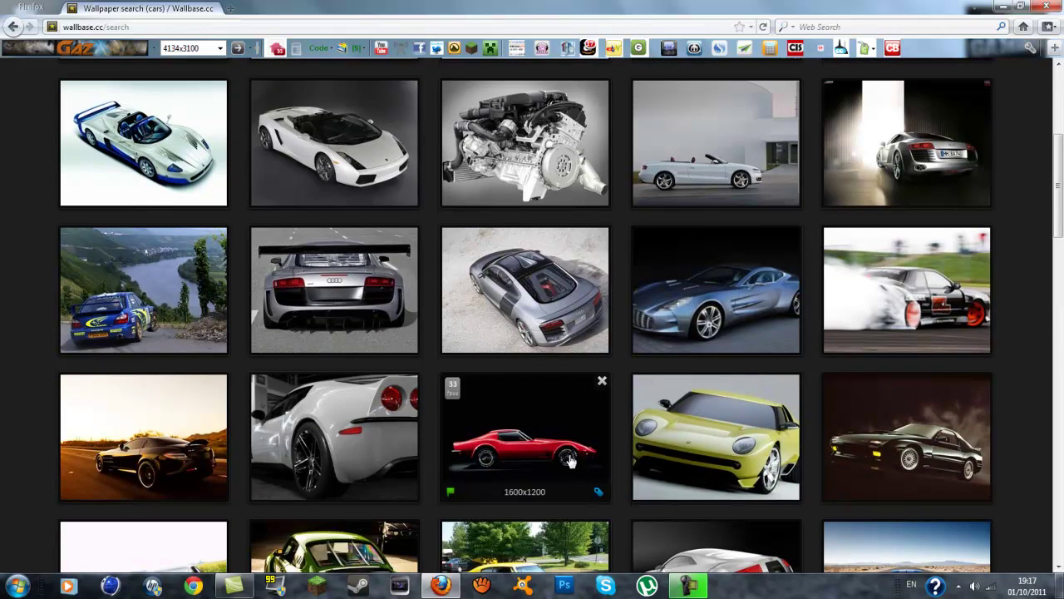
{"action": "scroll", "coordinate": [179, 462], "scroll_direction": "down", "scroll_amount": 2}
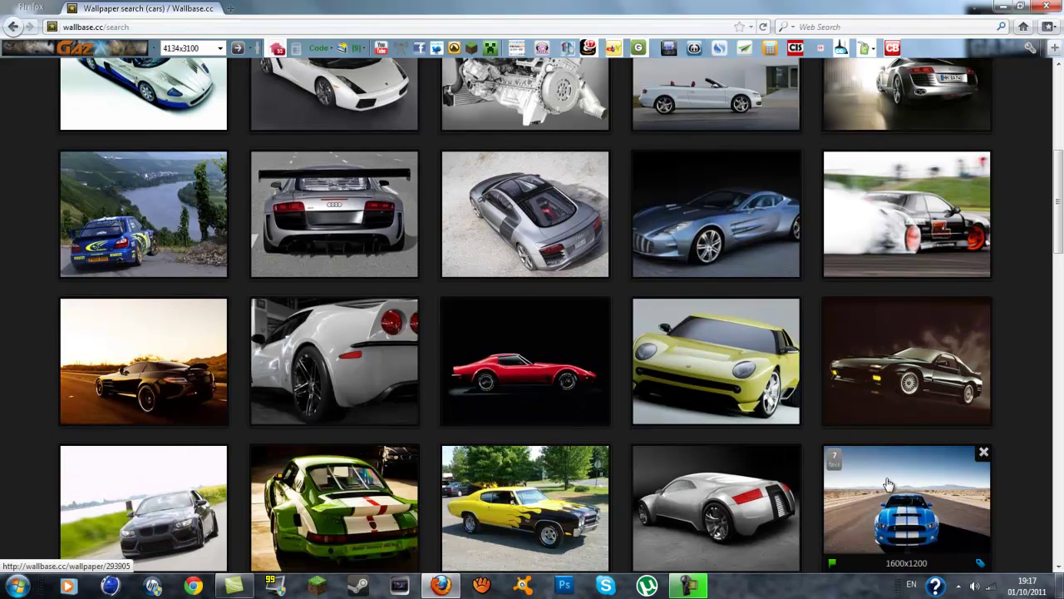
{"action": "scroll", "coordinate": [888, 484], "scroll_direction": "down", "scroll_amount": 5}
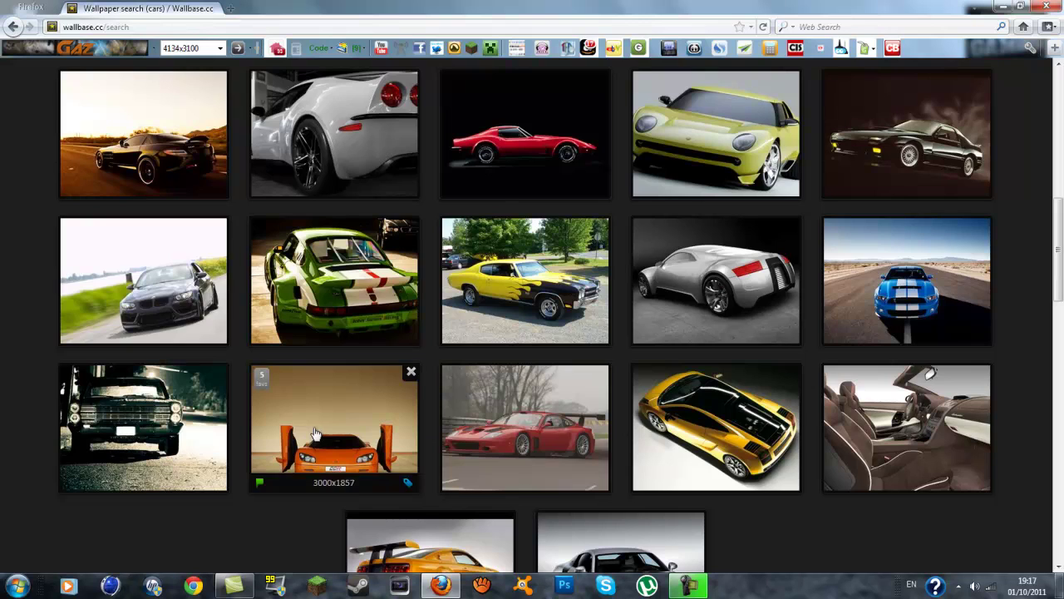
{"action": "scroll", "coordinate": [249, 441], "scroll_direction": "up", "scroll_amount": 10}
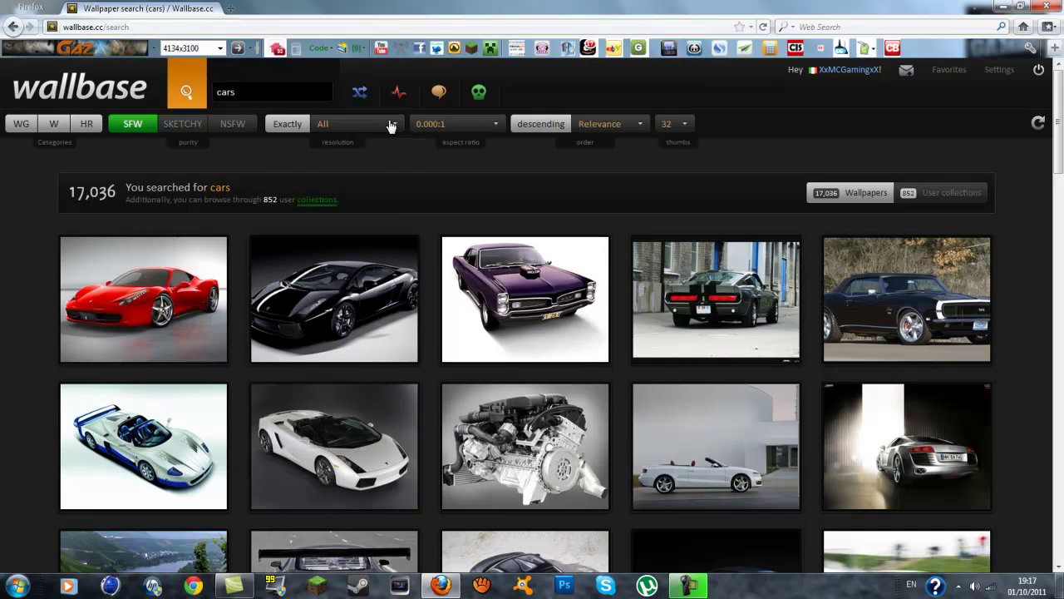
Filter the cars results to the 1600x900 resolution.
{"action": "left_click", "coordinate": [391, 126]}
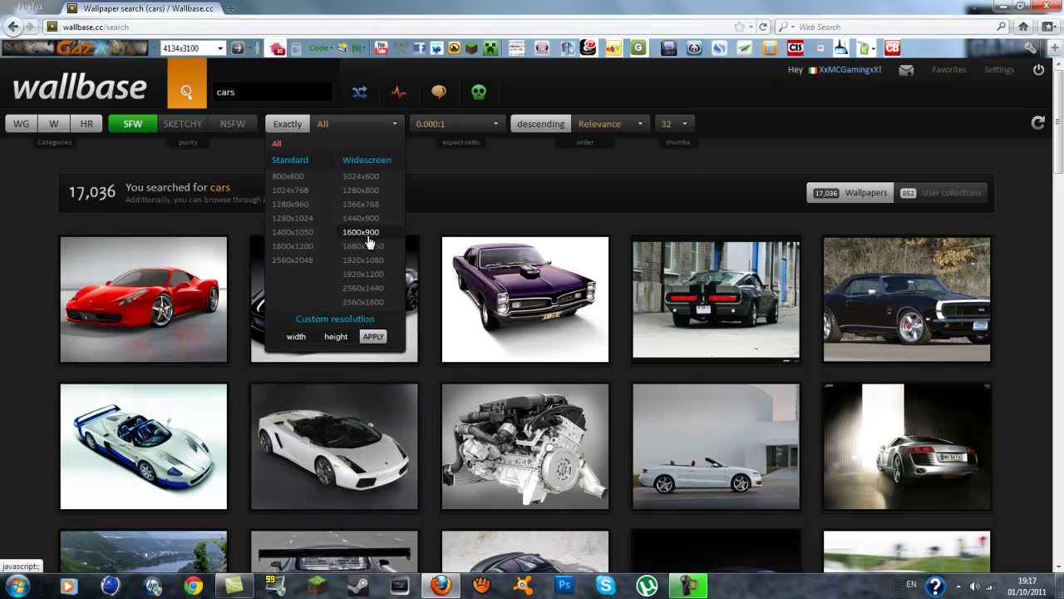
{"action": "left_click", "coordinate": [363, 232]}
{"action": "left_click", "coordinate": [1037, 124]}
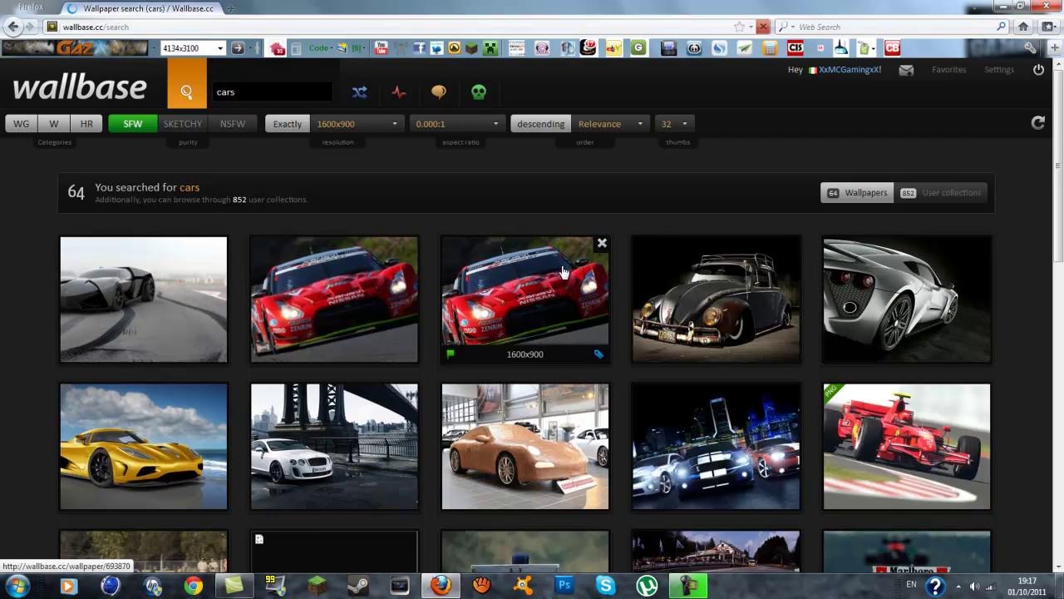
Browse the 64 filtered wallpapers, then clear the 'cars' search term.
{"action": "scroll", "coordinate": [520, 377], "scroll_direction": "down", "scroll_amount": 10}
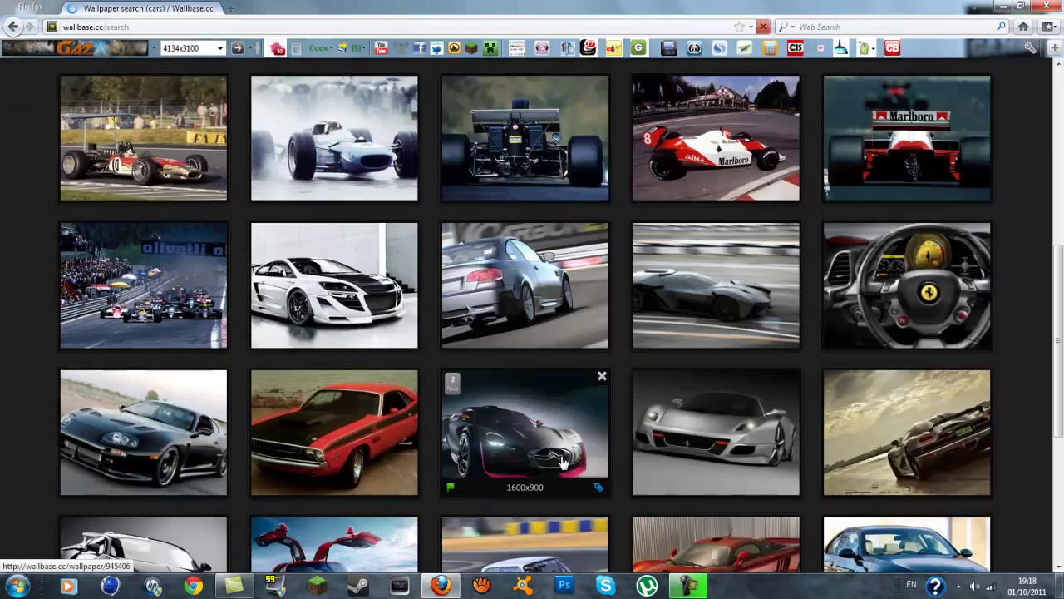
{"action": "scroll", "coordinate": [583, 391], "scroll_direction": "down", "scroll_amount": 2}
{"action": "scroll", "coordinate": [654, 401], "scroll_direction": "down", "scroll_amount": 3}
{"action": "scroll", "coordinate": [654, 402], "scroll_direction": "down", "scroll_amount": 2}
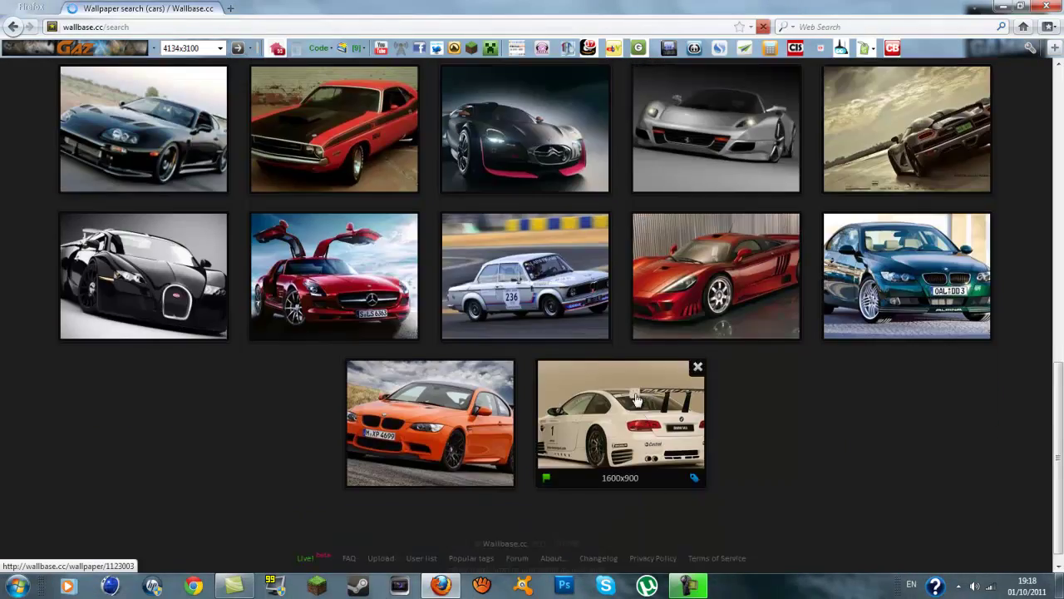
{"action": "scroll", "coordinate": [529, 568], "scroll_direction": "up", "scroll_amount": 5}
{"action": "scroll", "coordinate": [529, 568], "scroll_direction": "up", "scroll_amount": 5}
{"action": "scroll", "coordinate": [578, 504], "scroll_direction": "up", "scroll_amount": 3}
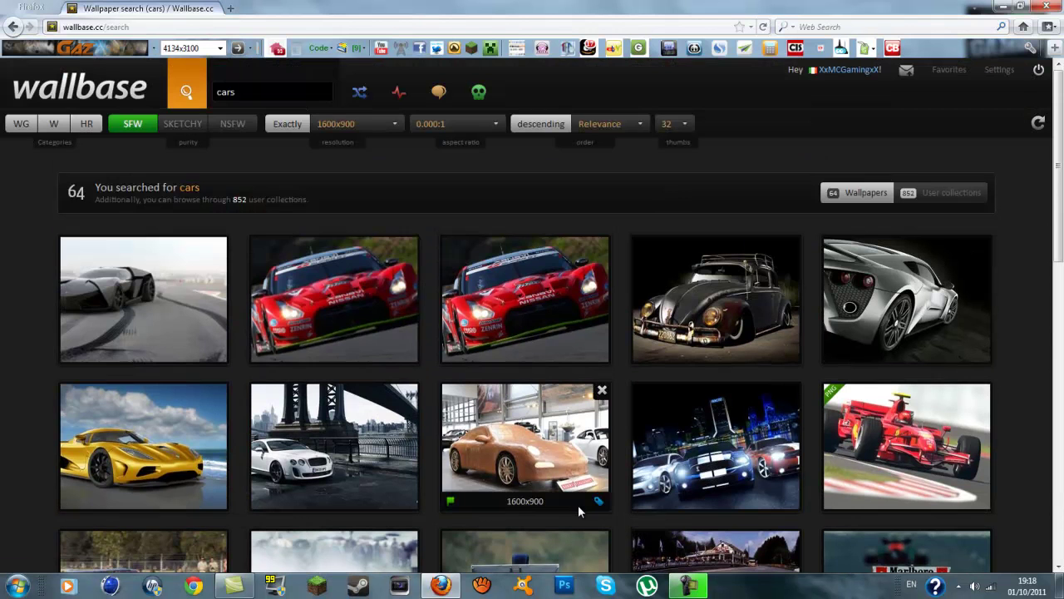
{"action": "double_click", "coordinate": [253, 92]}
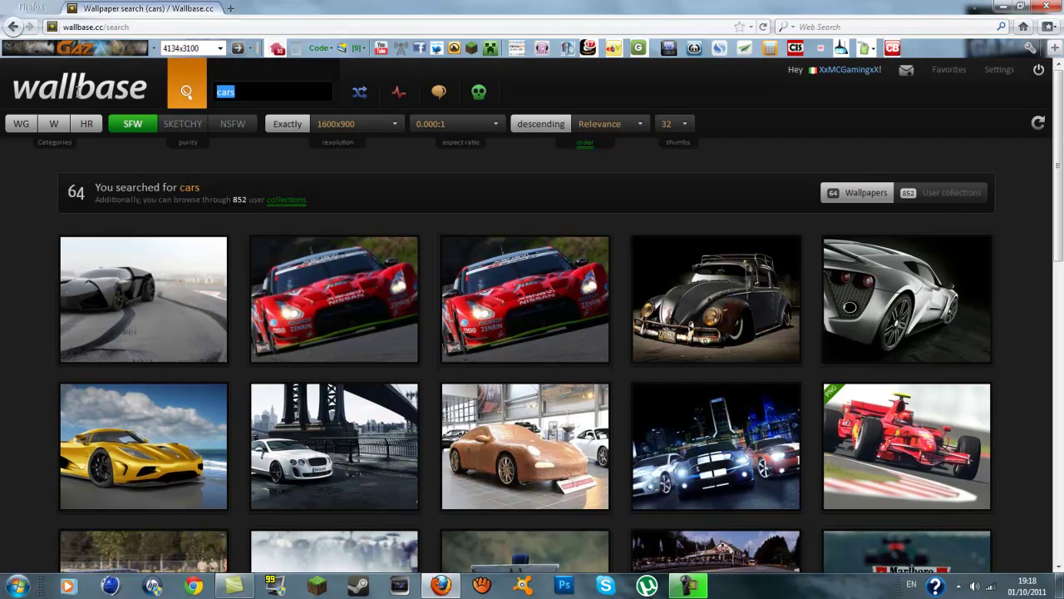
{"action": "key", "text": "BackSpace"}
Hide the browser and open Personalization's Desktop Background settings.
{"action": "left_click", "coordinate": [1001, 7]}
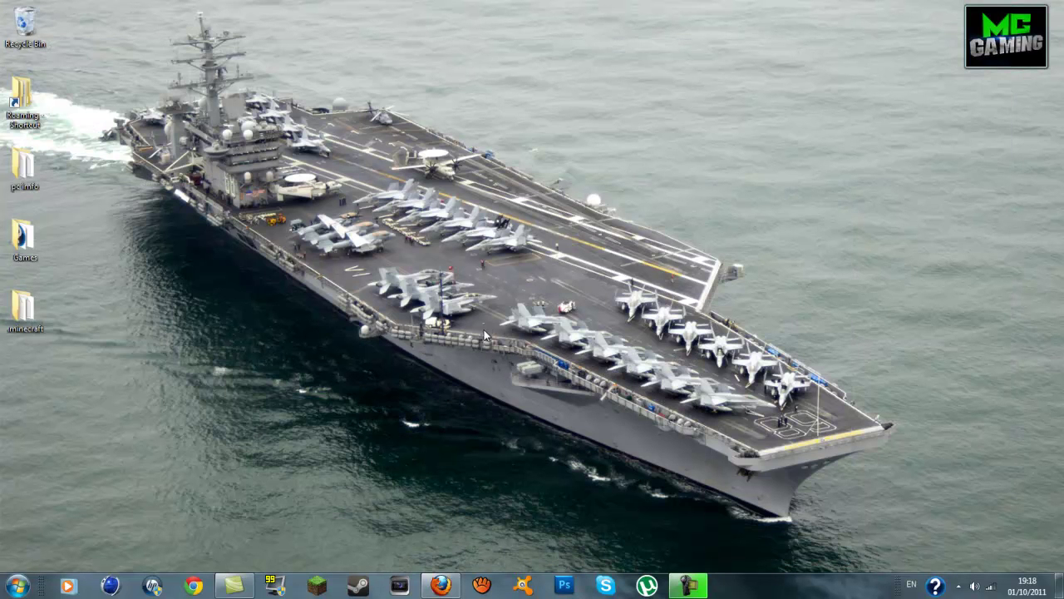
{"action": "right_click", "coordinate": [499, 303]}
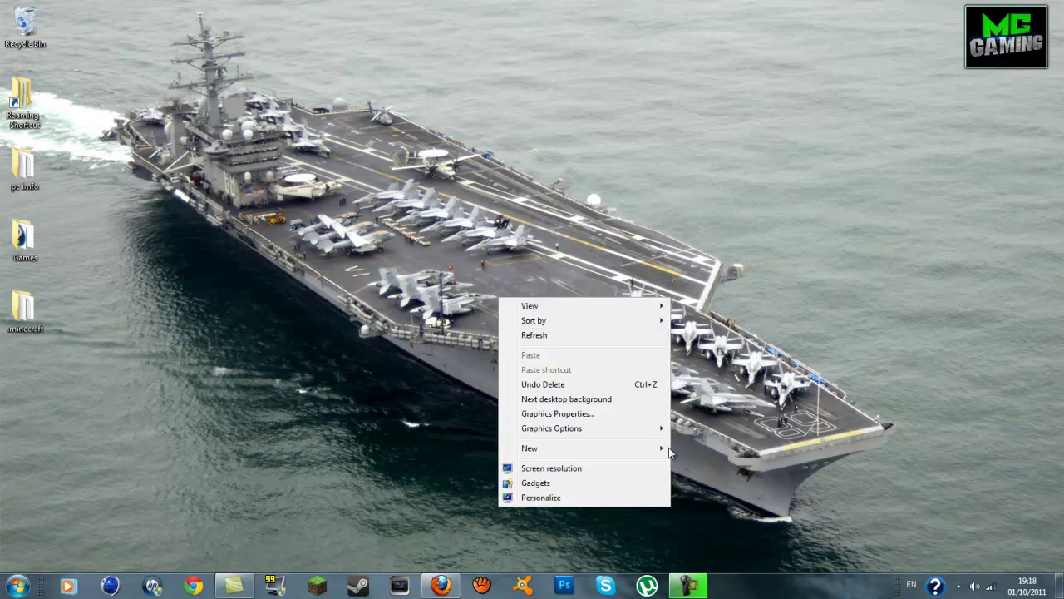
{"action": "left_click", "coordinate": [541, 497]}
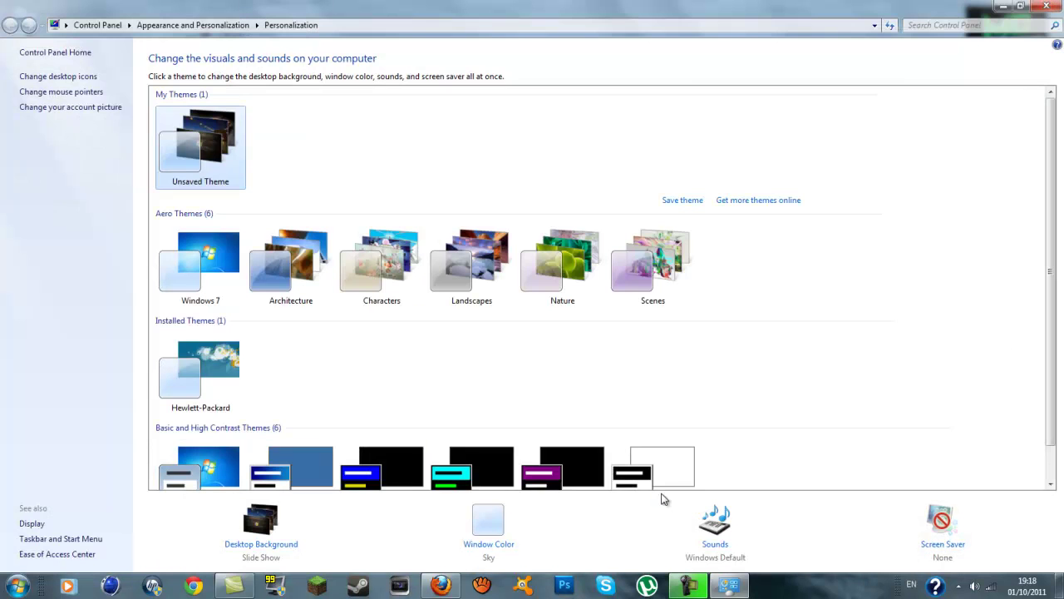
{"action": "left_click", "coordinate": [252, 554]}
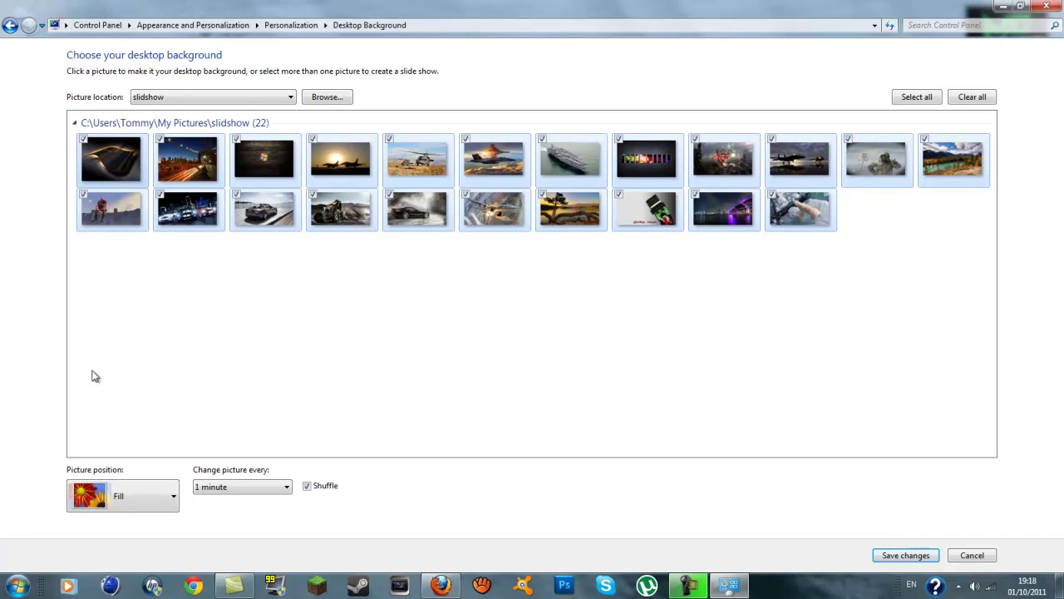
Keep slidshow as picture location, a 1-minute change interval and Fill position.
{"action": "left_click", "coordinate": [191, 98]}
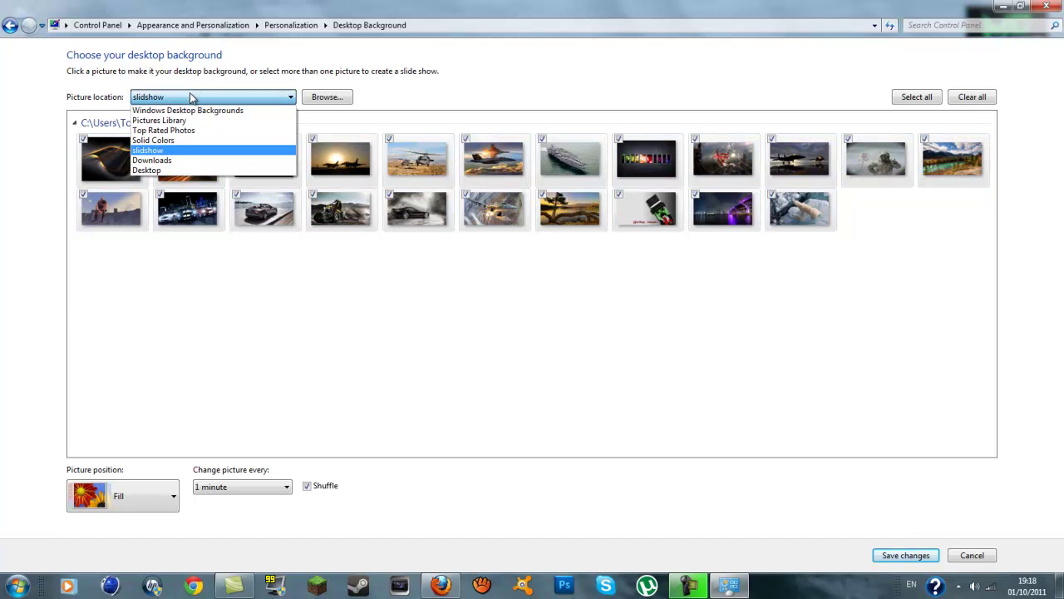
{"action": "left_click", "coordinate": [191, 151]}
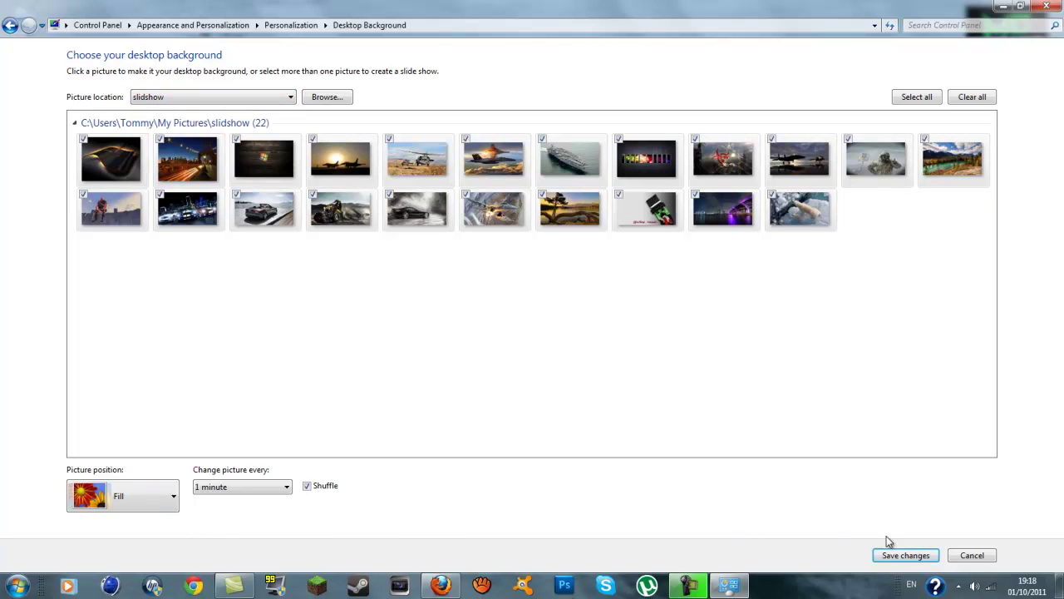
{"action": "left_click", "coordinate": [226, 488]}
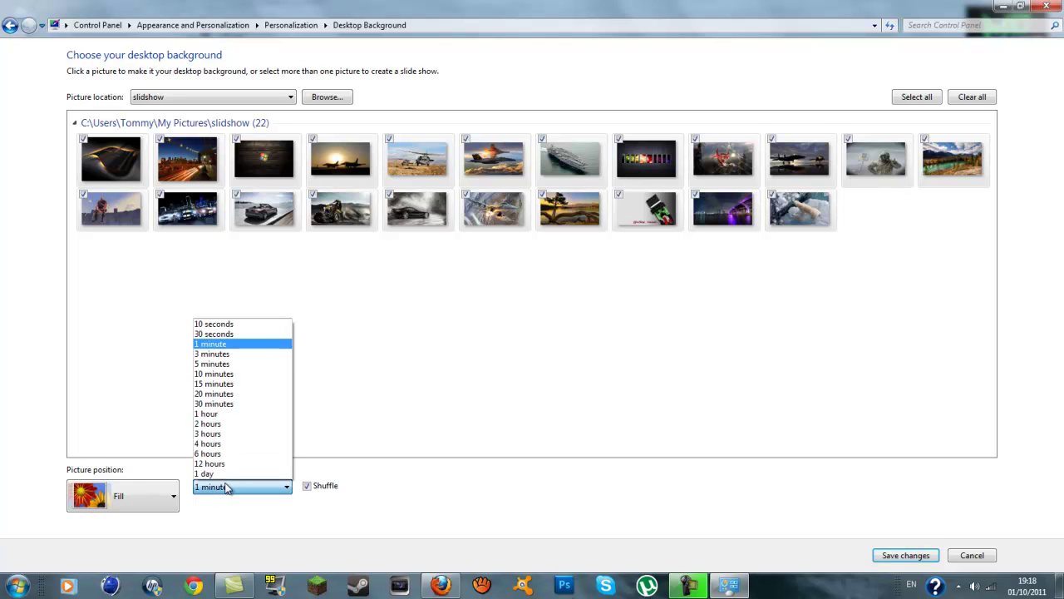
{"action": "left_click", "coordinate": [232, 346]}
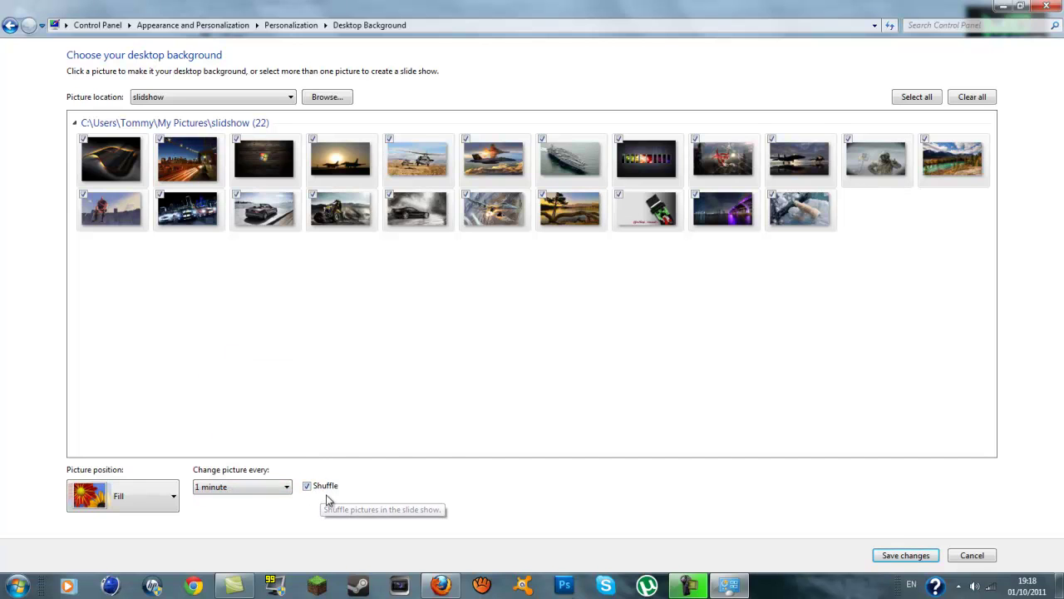
{"action": "left_click", "coordinate": [173, 497]}
{"action": "left_click", "coordinate": [173, 499]}
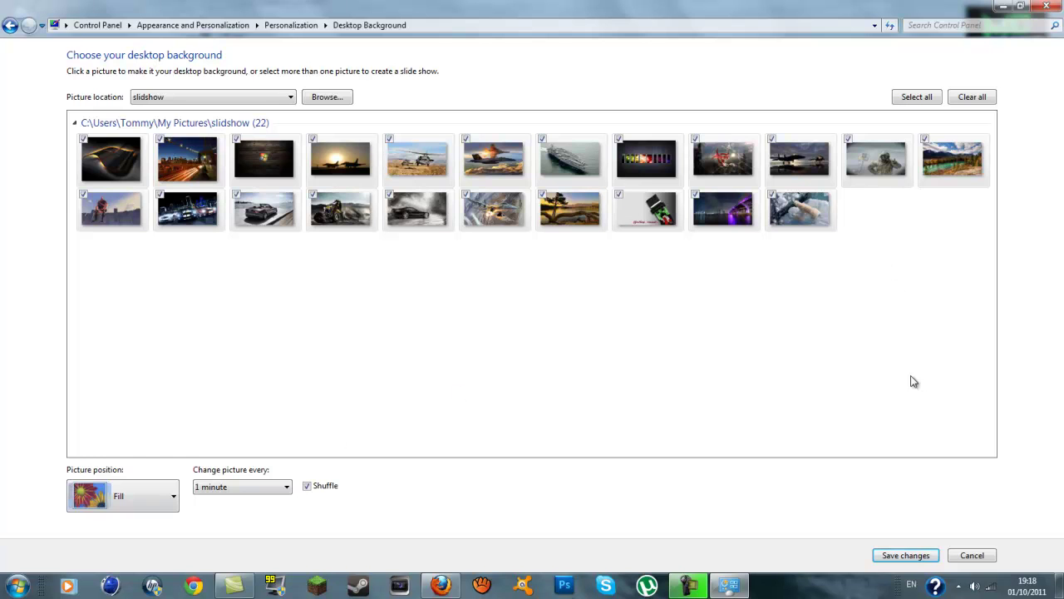
Save the slideshow background, then view the slidshow folder's 22 pictures in Explorer.
{"action": "left_click", "coordinate": [906, 555]}
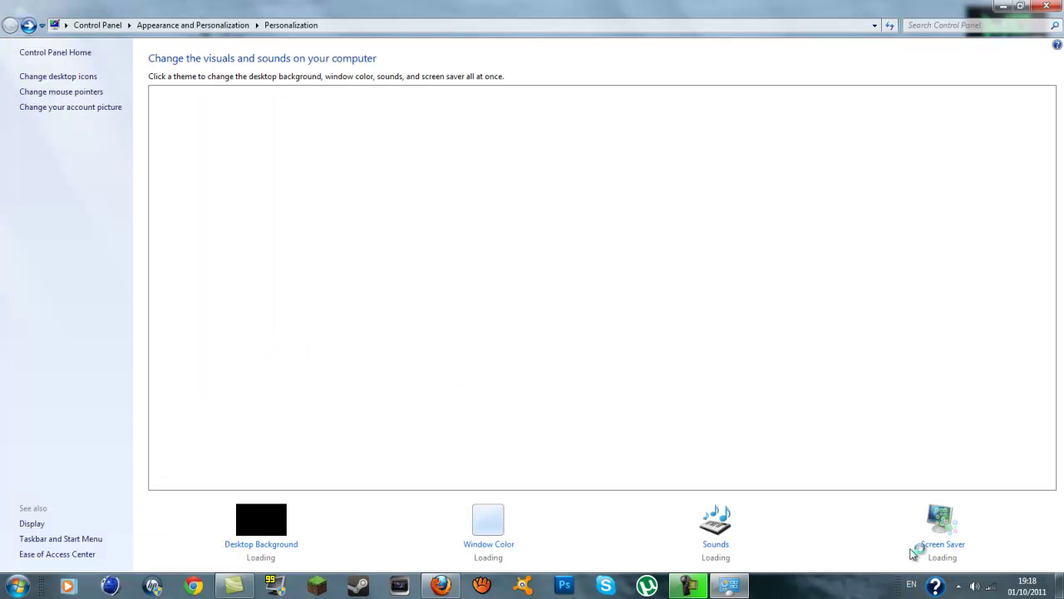
{"action": "left_click", "coordinate": [1003, 6]}
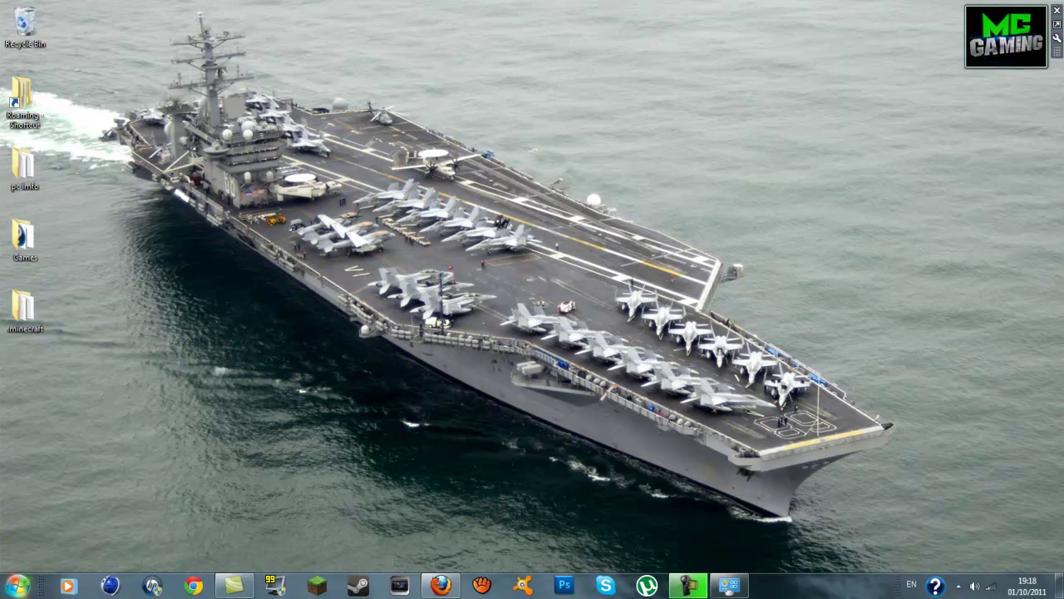
{"action": "left_click", "coordinate": [17, 586]}
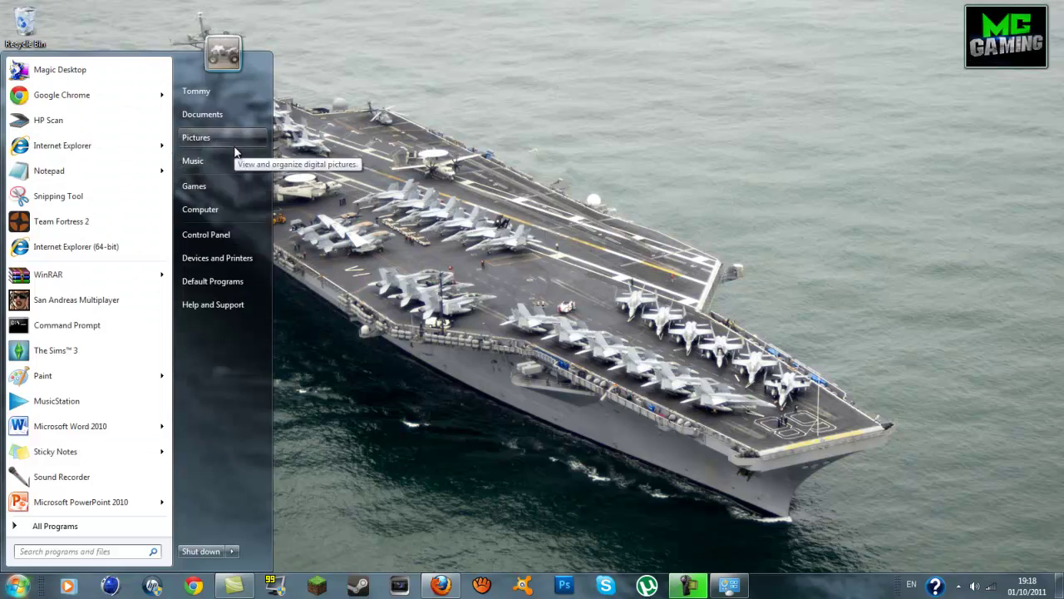
{"action": "left_click", "coordinate": [237, 146]}
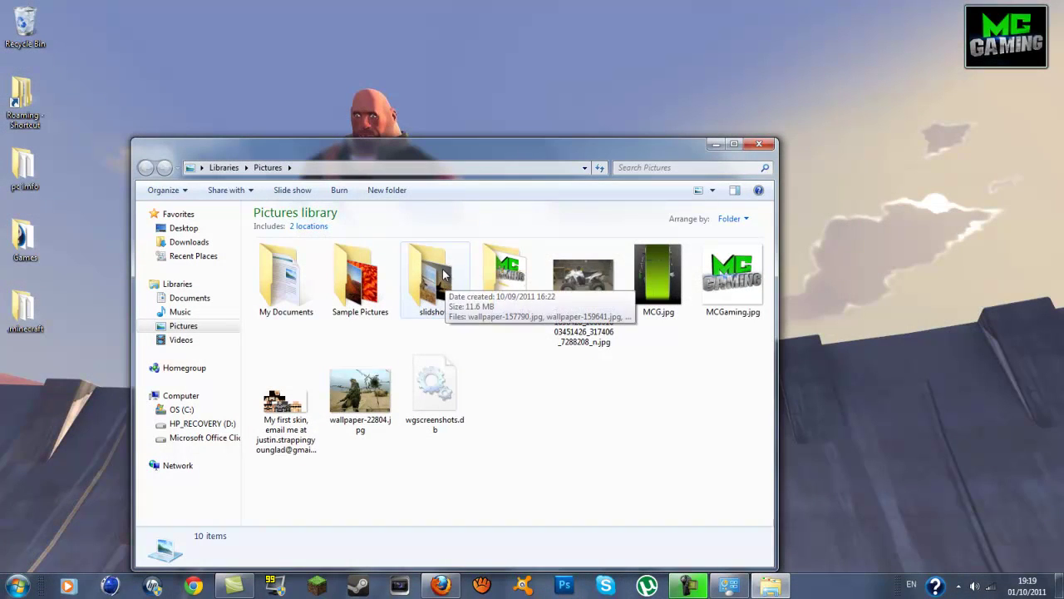
{"action": "double_click", "coordinate": [445, 276]}
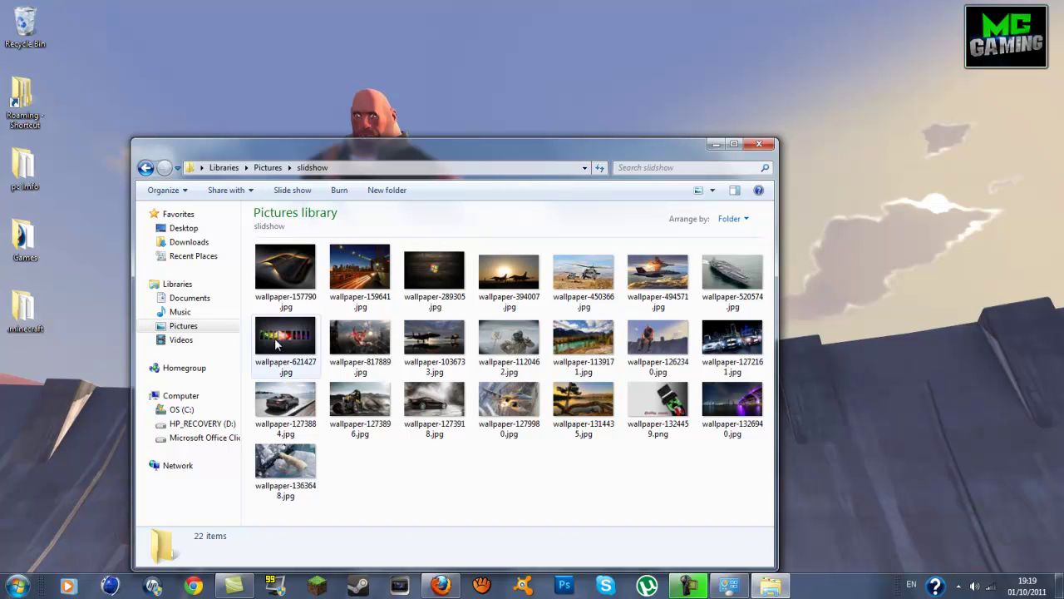
{"action": "left_click", "coordinate": [760, 144]}
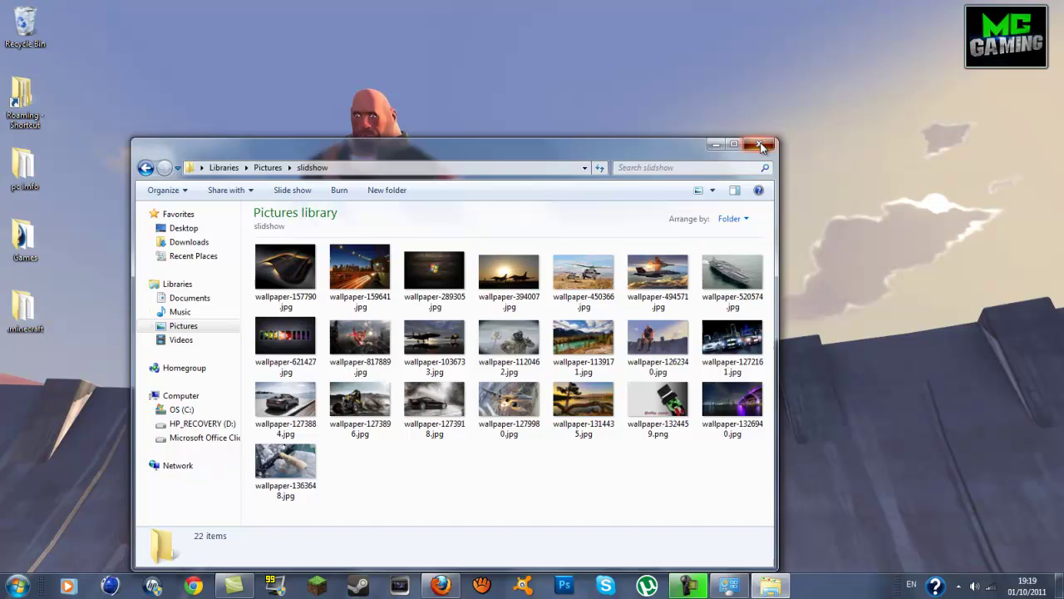
Reopen the Desktop Background page in Personalization.
{"action": "right_click", "coordinate": [470, 341]}
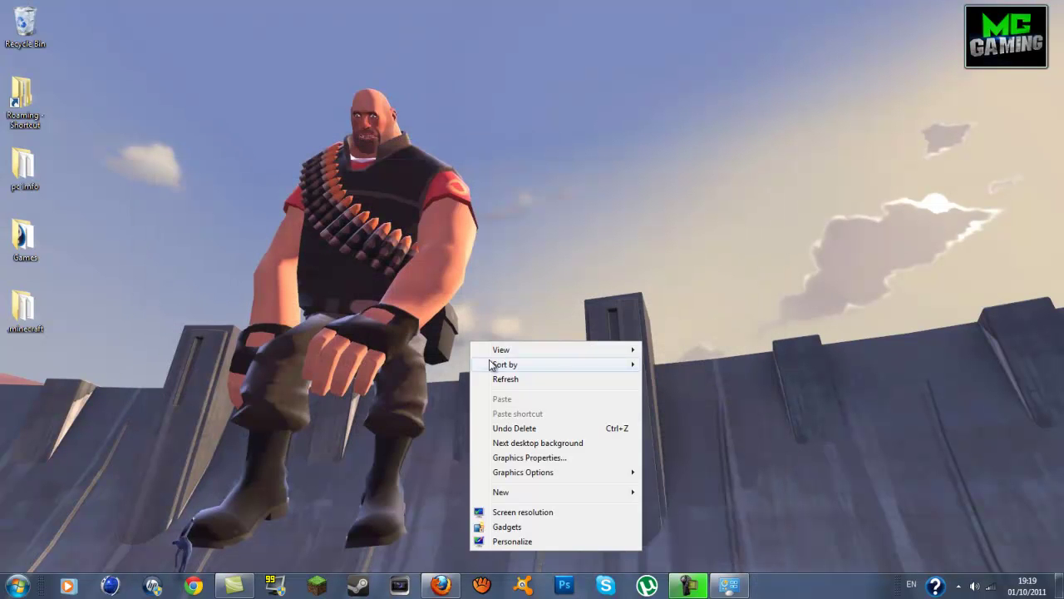
{"action": "left_click", "coordinate": [503, 541]}
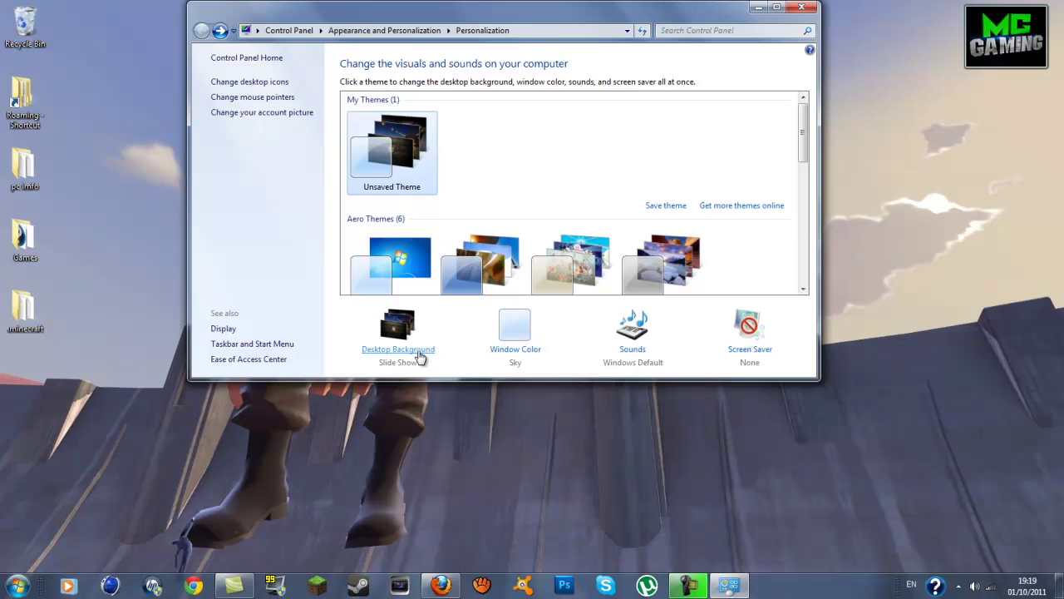
{"action": "left_click", "coordinate": [398, 349]}
Browse for a picture folder, expanding the user, My Pictures and My Documents folders.
{"action": "left_click", "coordinate": [514, 102]}
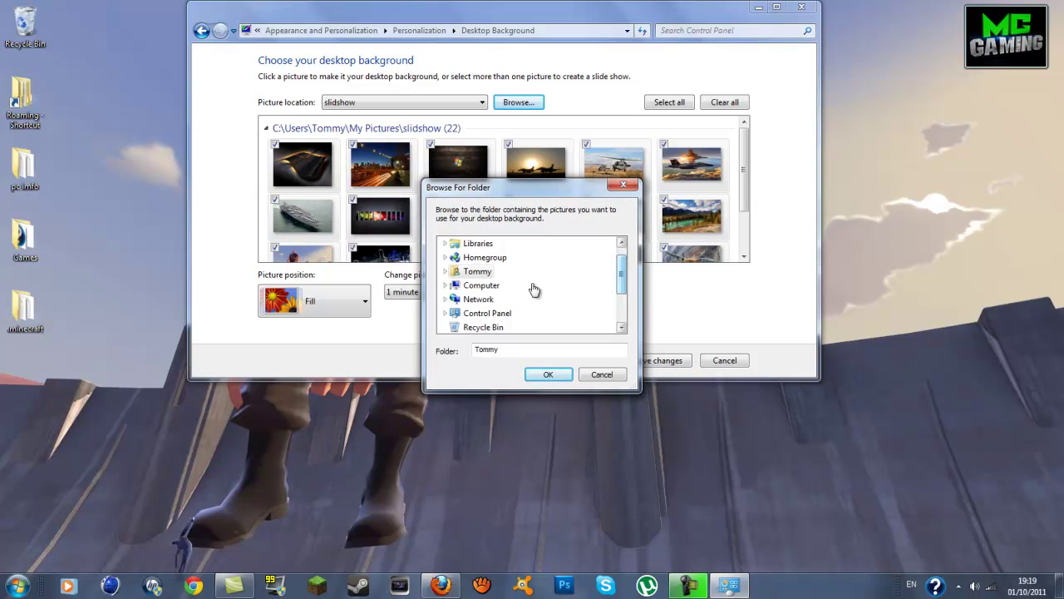
{"action": "double_click", "coordinate": [475, 271]}
{"action": "scroll", "coordinate": [497, 327], "scroll_direction": "down", "scroll_amount": 2}
{"action": "scroll", "coordinate": [497, 327], "scroll_direction": "down", "scroll_amount": 1}
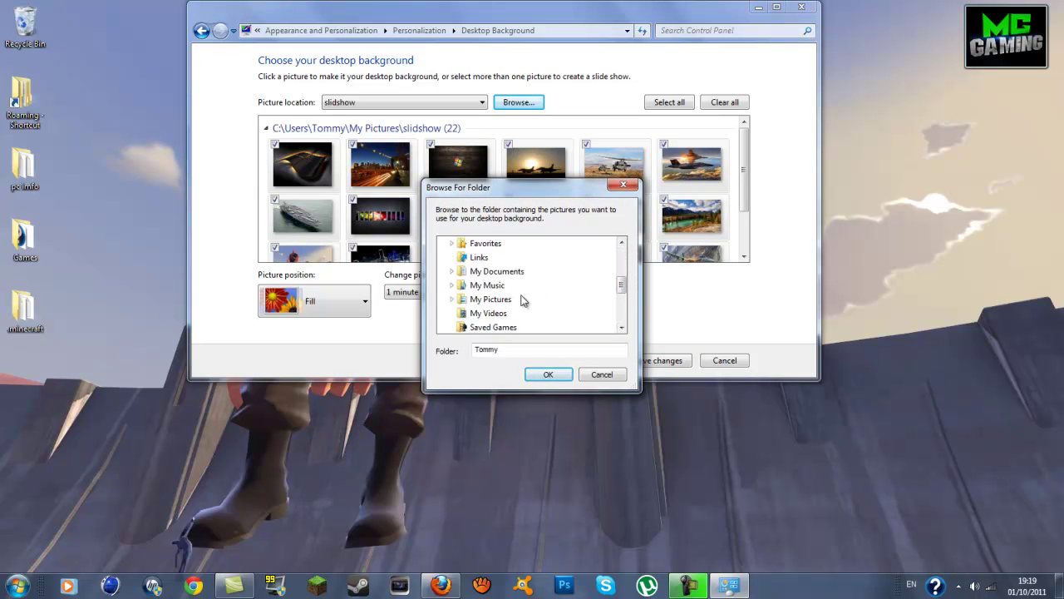
{"action": "double_click", "coordinate": [492, 301]}
{"action": "scroll", "coordinate": [513, 308], "scroll_direction": "up", "scroll_amount": 2}
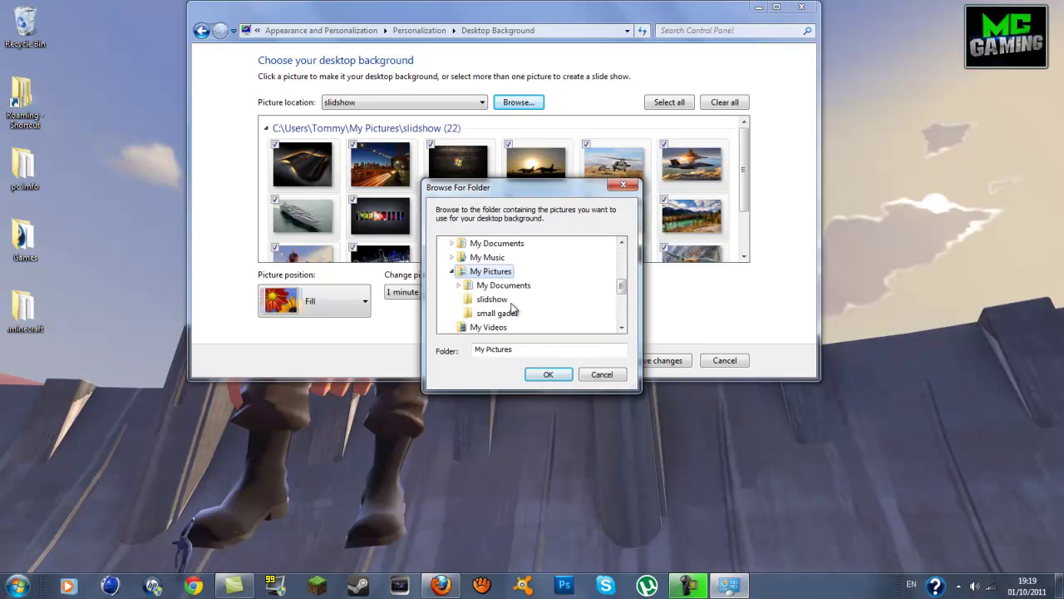
{"action": "scroll", "coordinate": [511, 274], "scroll_direction": "up", "scroll_amount": 2}
{"action": "double_click", "coordinate": [495, 301]}
{"action": "scroll", "coordinate": [503, 306], "scroll_direction": "down", "scroll_amount": 1}
{"action": "scroll", "coordinate": [503, 306], "scroll_direction": "down", "scroll_amount": 1}
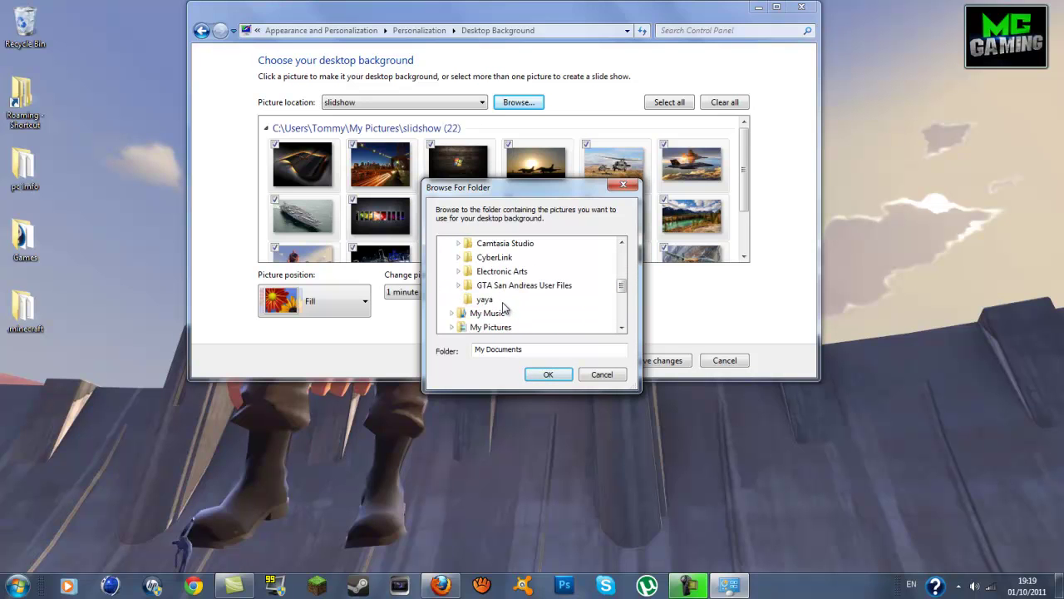
{"action": "scroll", "coordinate": [513, 306], "scroll_direction": "up", "scroll_amount": 2}
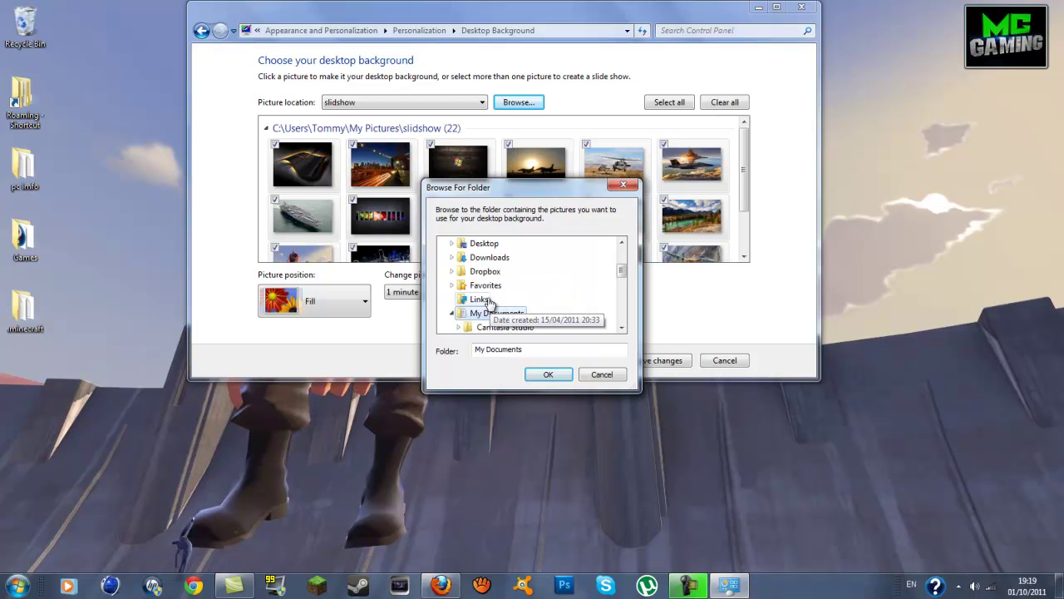
{"action": "scroll", "coordinate": [499, 306], "scroll_direction": "down", "scroll_amount": 1}
{"action": "scroll", "coordinate": [499, 306], "scroll_direction": "down", "scroll_amount": 1}
Open the Pictures library from Start, maximize it, then close it.
{"action": "left_click", "coordinate": [15, 586]}
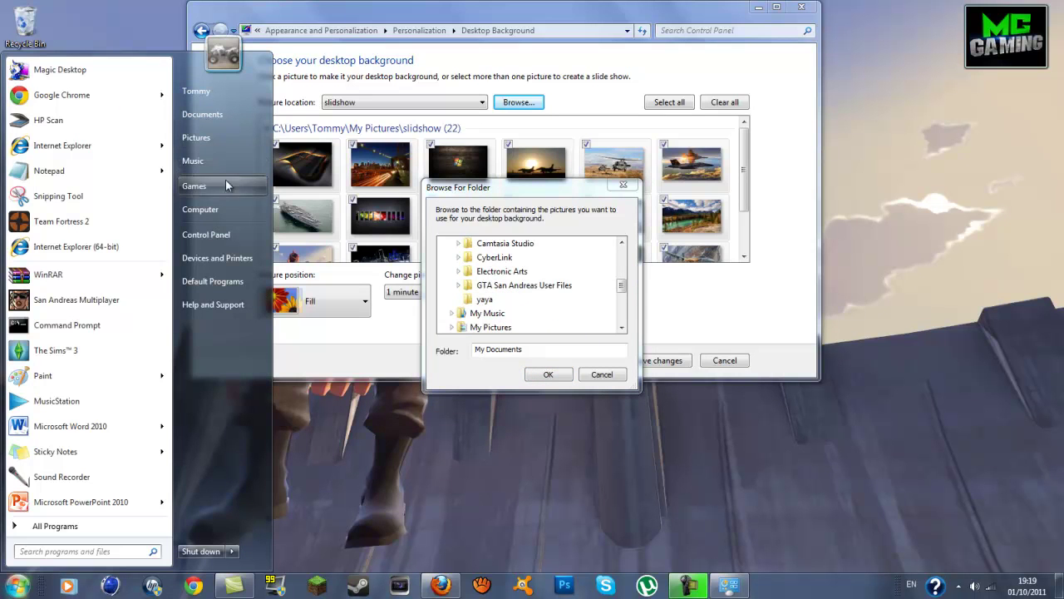
{"action": "left_click", "coordinate": [226, 138]}
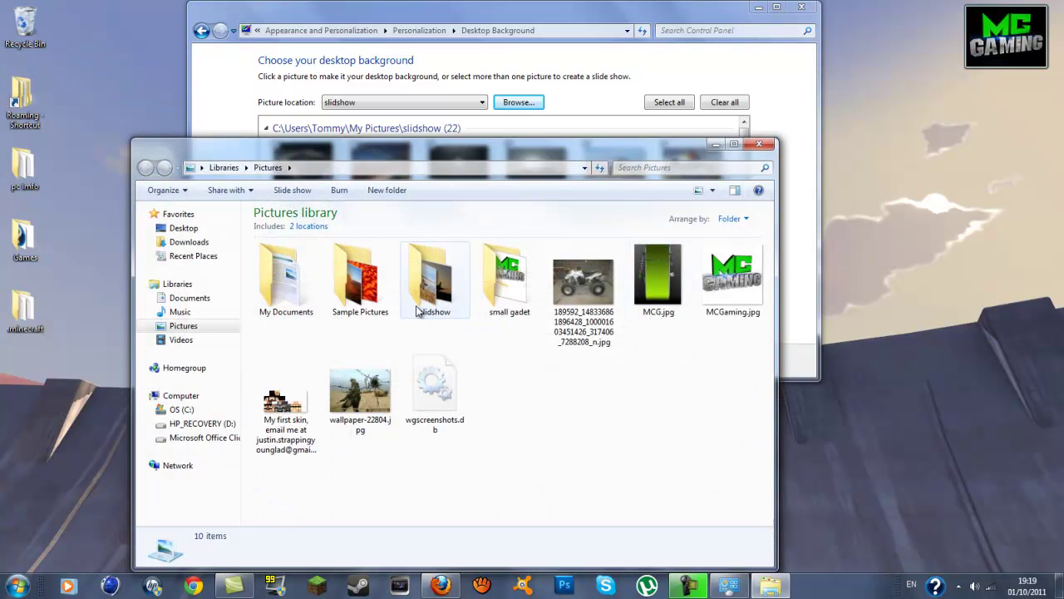
{"action": "left_click", "coordinate": [748, 143]}
{"action": "left_click", "coordinate": [1046, 6]}
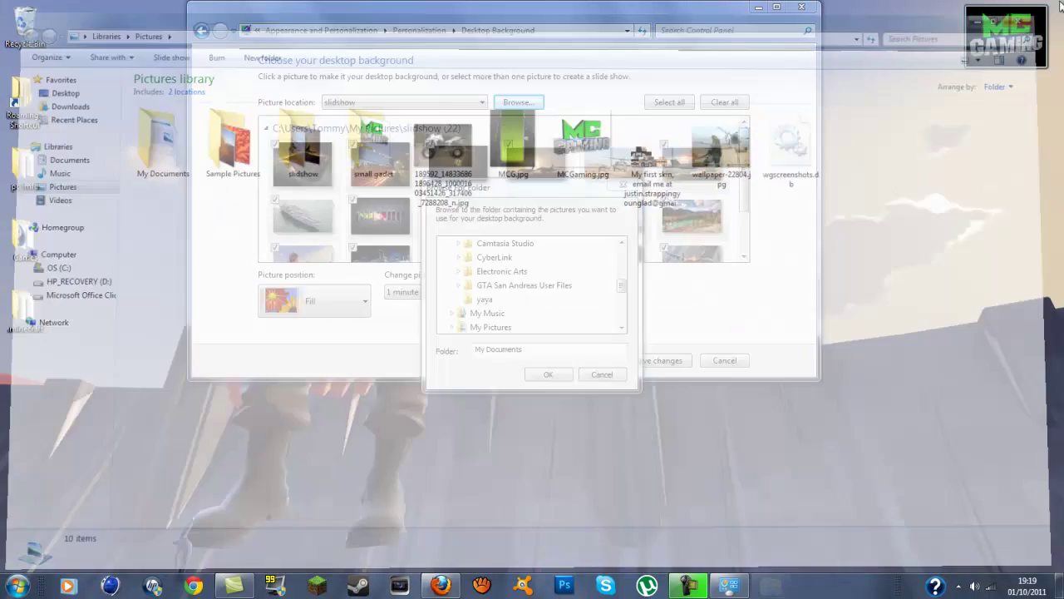
Choose the slidshow folder under My Pictures as the picture location.
{"action": "double_click", "coordinate": [490, 327]}
{"action": "scroll", "coordinate": [511, 312], "scroll_direction": "down", "scroll_amount": 1}
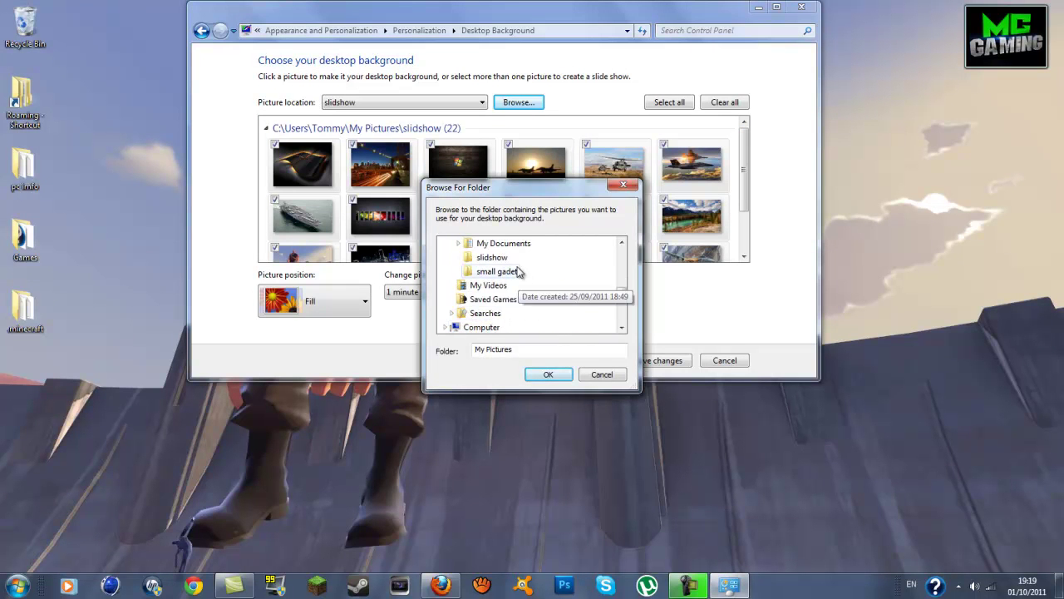
{"action": "left_click", "coordinate": [489, 258]}
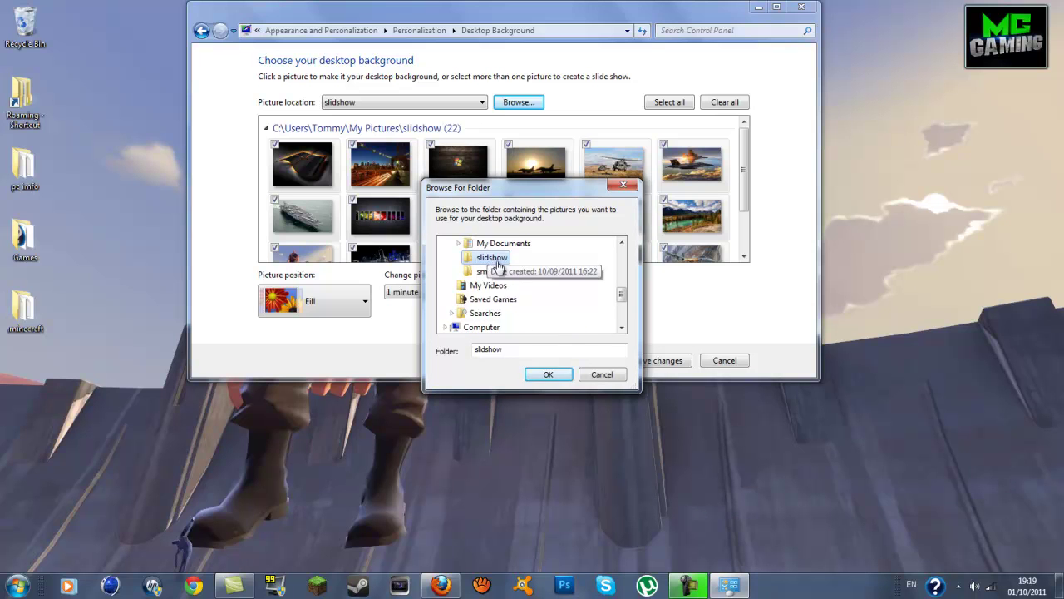
{"action": "left_click", "coordinate": [548, 374]}
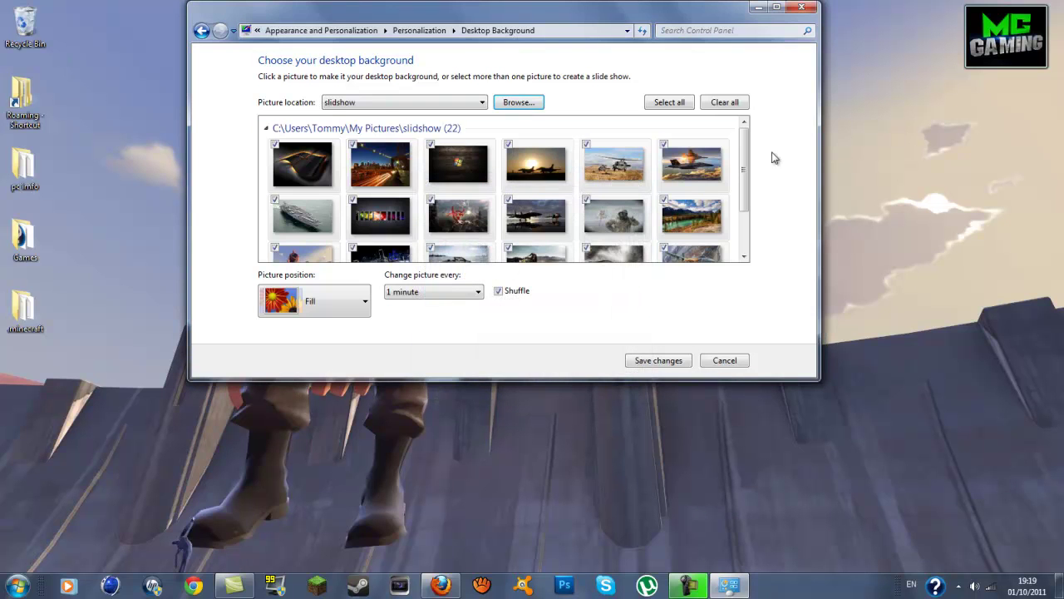
Save the slideshow background changes and close the Personalization window.
{"action": "left_click_drag", "start_coordinate": [744, 166], "coordinate": [756, 218]}
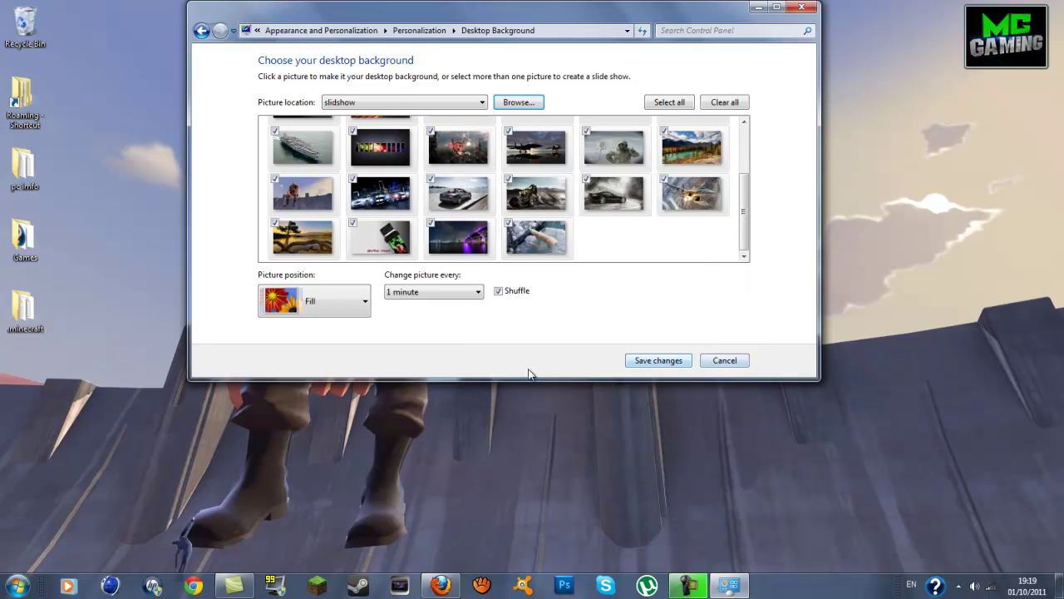
{"action": "left_click", "coordinate": [657, 360]}
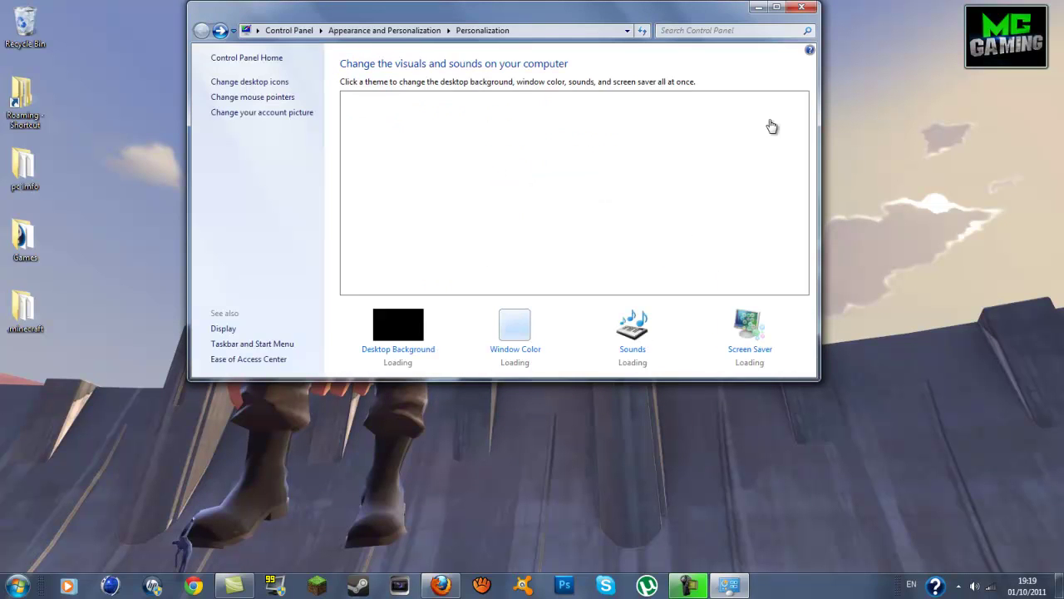
{"action": "left_click", "coordinate": [803, 7]}
{"action": "left_click_drag", "start_coordinate": [321, 97], "coordinate": [928, 519]}
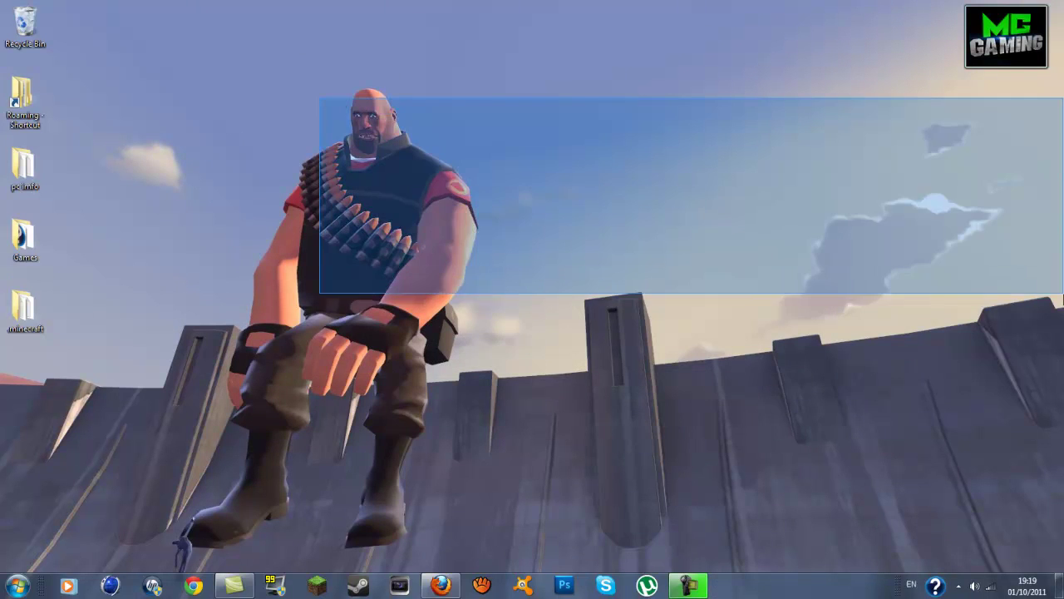